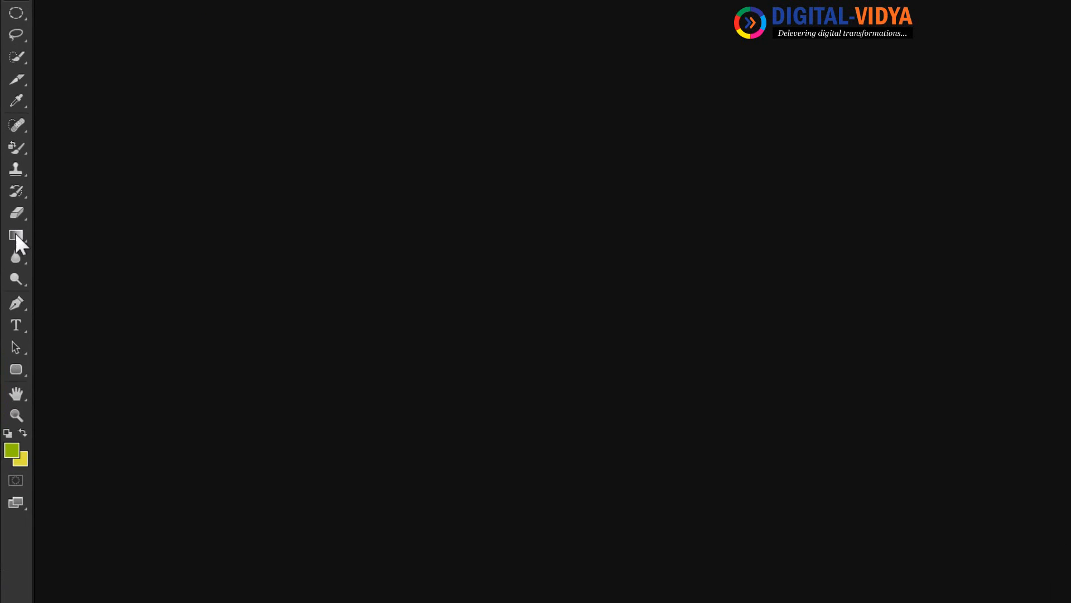
Activate the Gradient tool and open its current gradient in the Gradient Editor.
{"action": "left_click", "coordinate": [59, 357]}
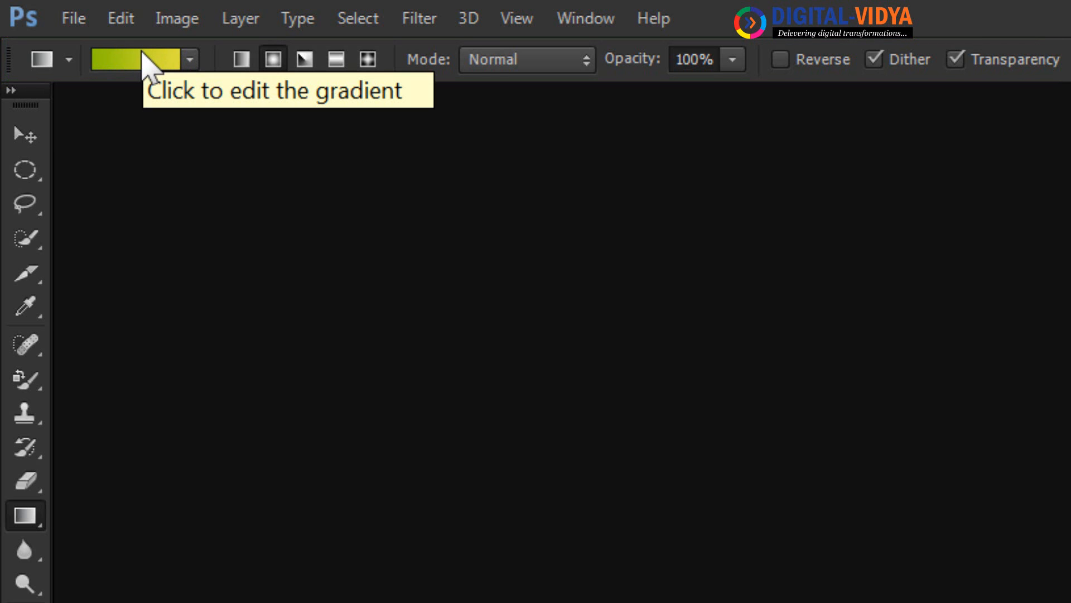
{"action": "key", "text": "i"}
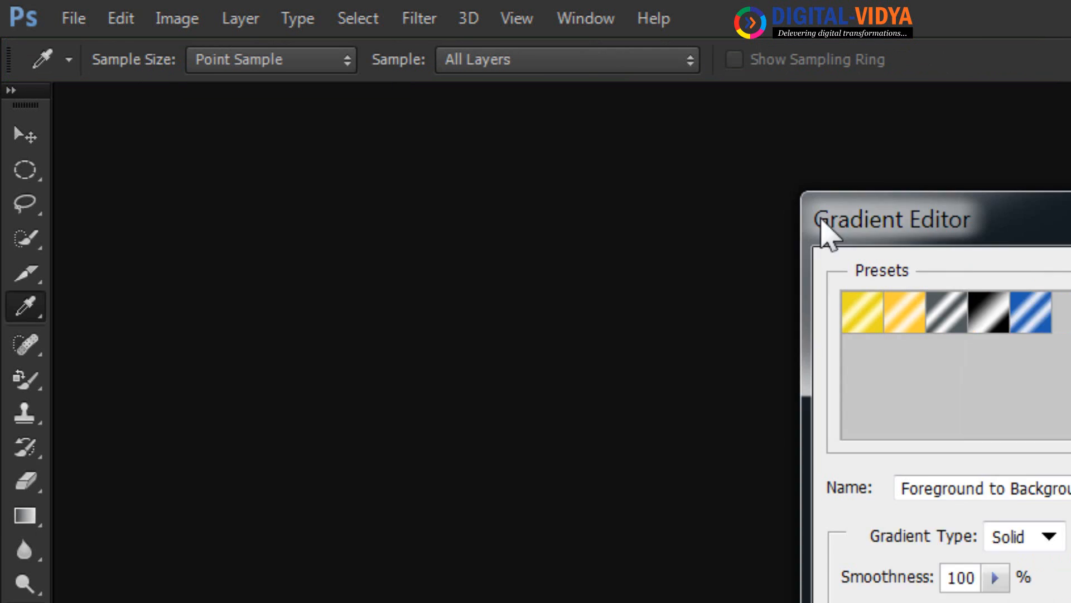
{"action": "left_click_drag", "start_coordinate": [825, 232], "coordinate": [676, 239]}
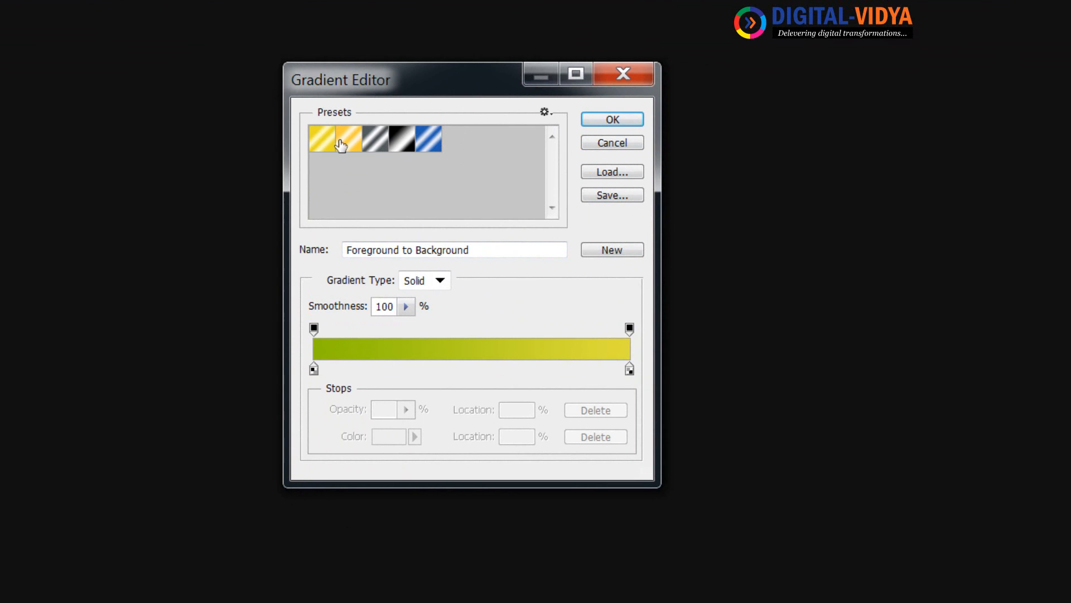
Replace the gradient presets with the Neutral Density set, followed by the Simple set.
{"action": "left_click", "coordinate": [545, 114]}
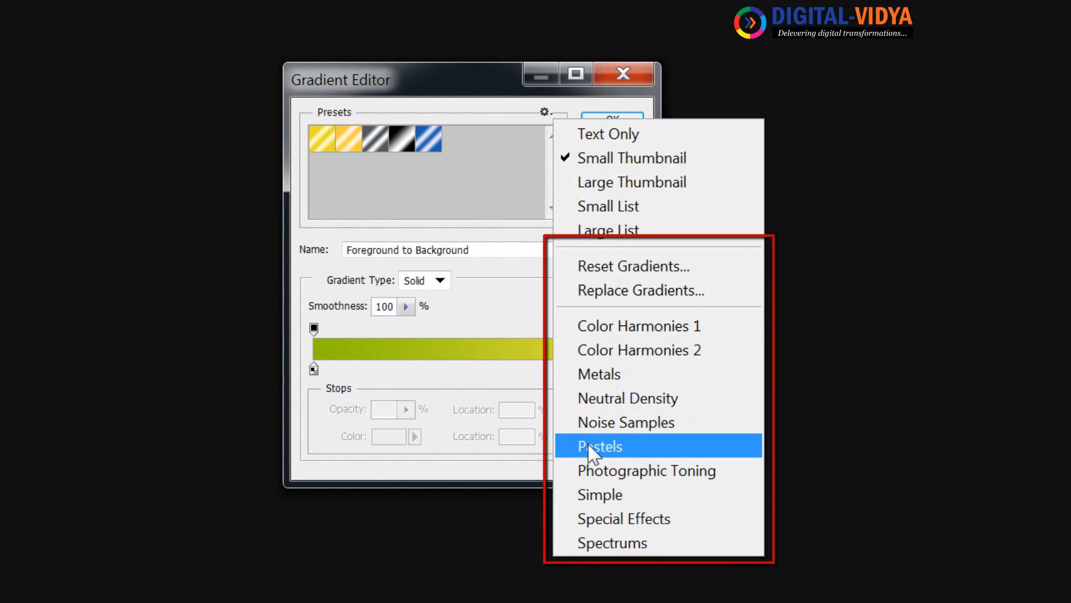
{"action": "left_click", "coordinate": [584, 398]}
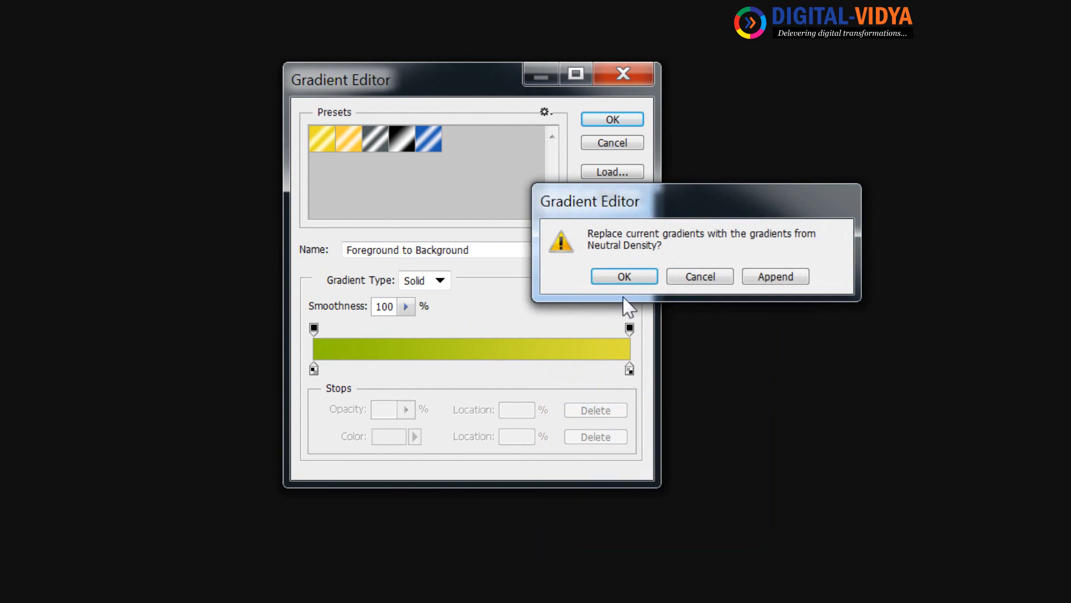
{"action": "left_click", "coordinate": [627, 276]}
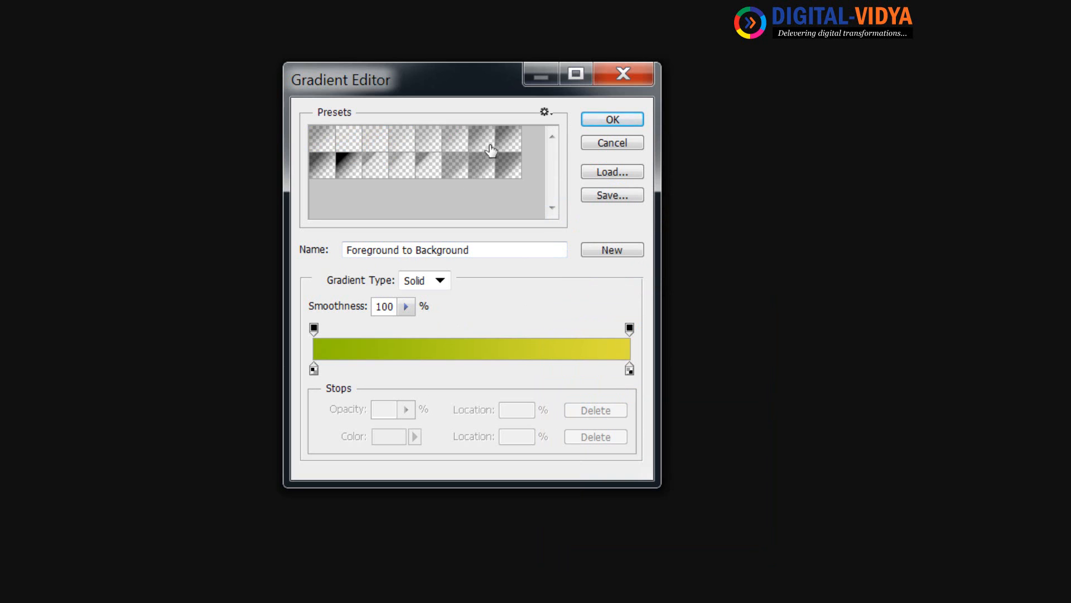
{"action": "left_click", "coordinate": [545, 112]}
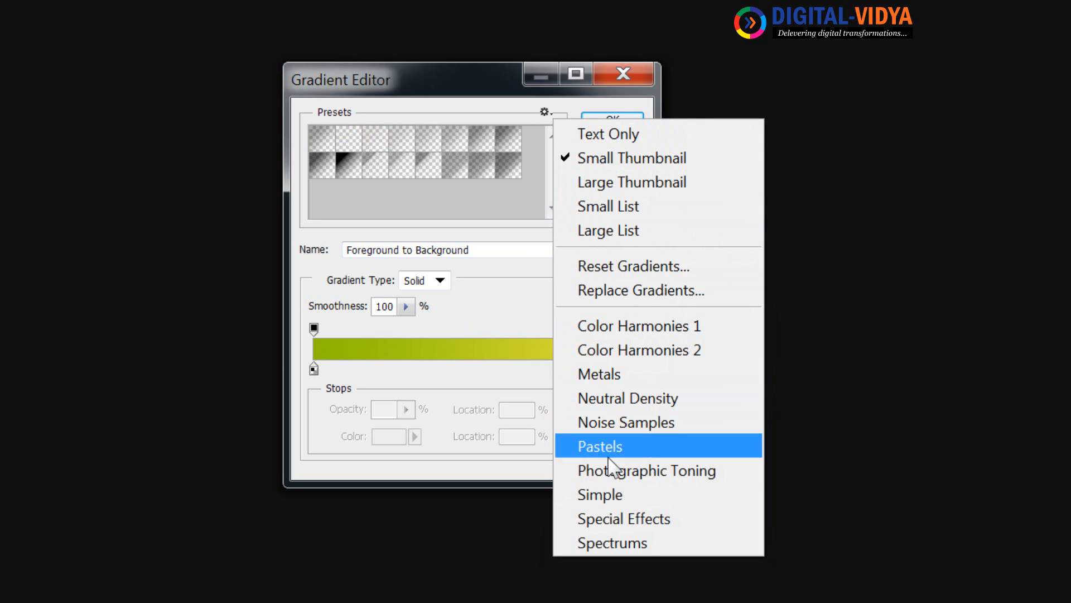
{"action": "left_click", "coordinate": [608, 495]}
{"action": "left_click", "coordinate": [597, 274]}
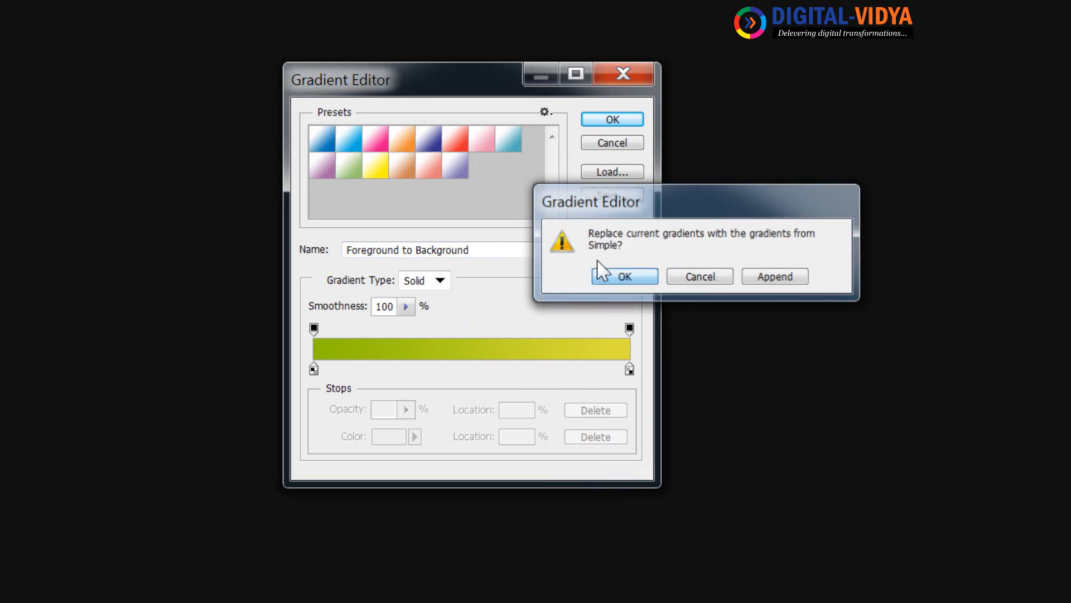
Replace the gradient presets with the Metals set and choose the Silver gradient.
{"action": "left_click", "coordinate": [546, 112]}
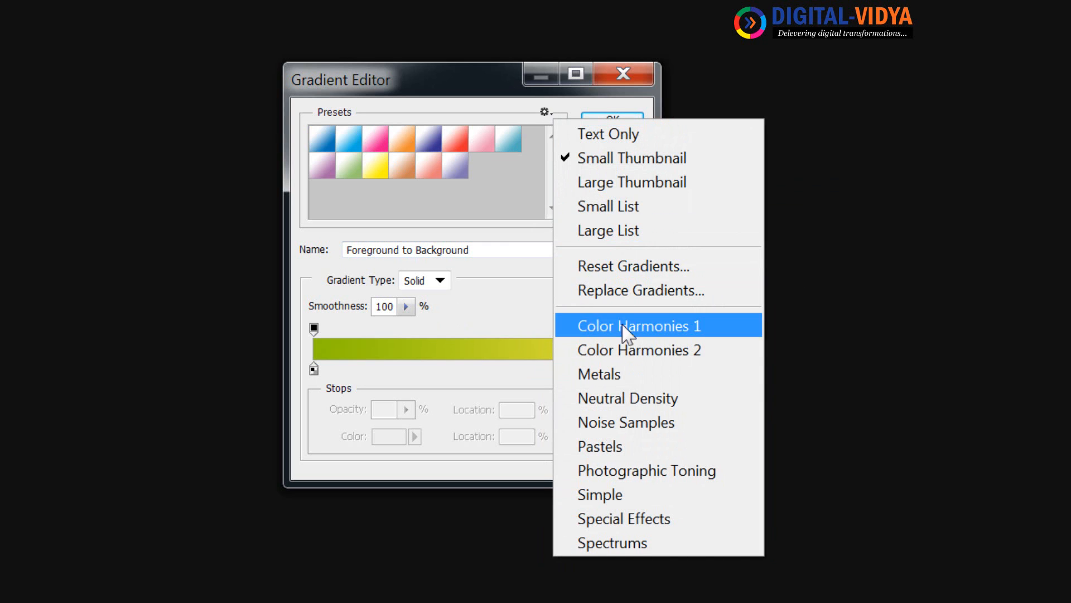
{"action": "left_click", "coordinate": [618, 375]}
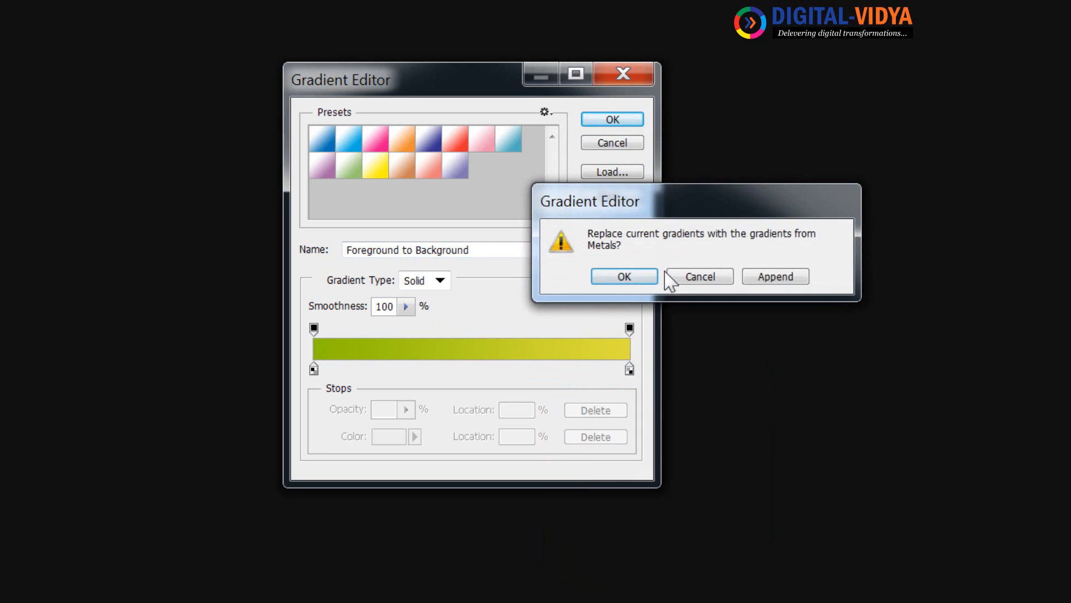
{"action": "left_click", "coordinate": [626, 277]}
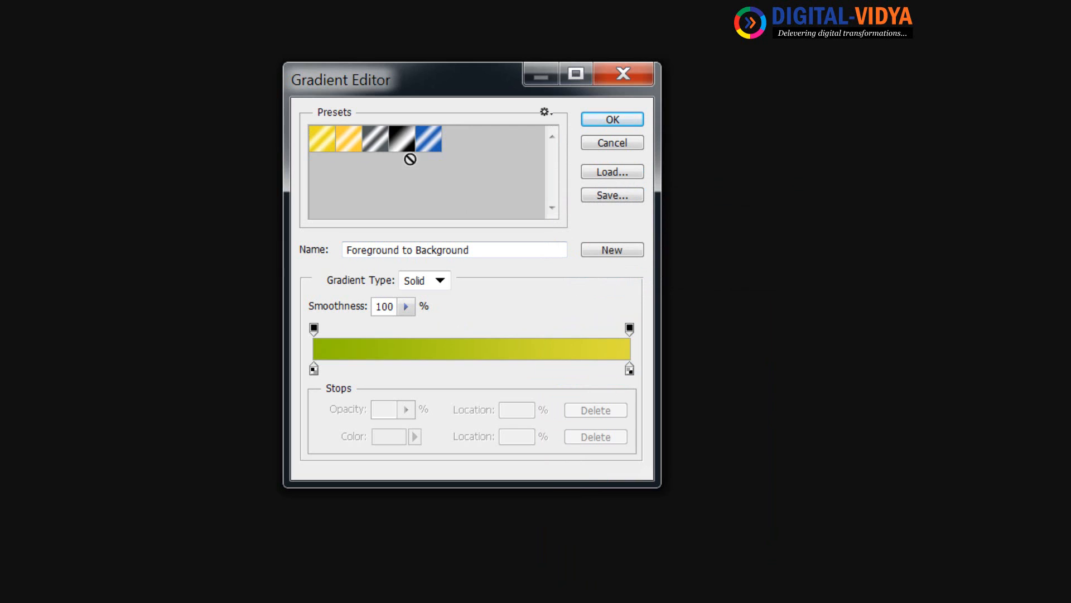
{"action": "left_click", "coordinate": [378, 144]}
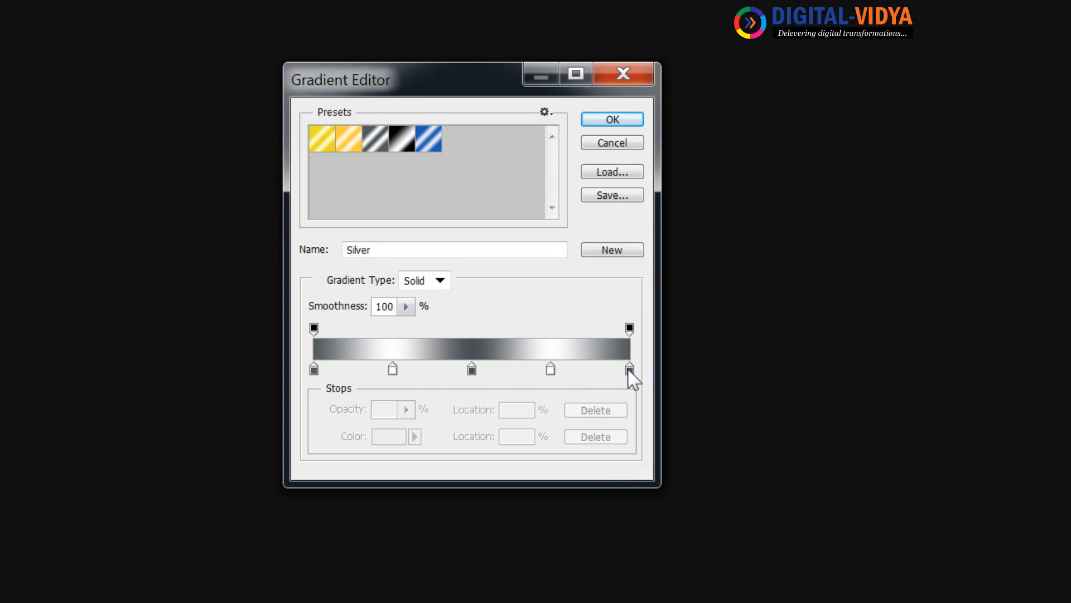
Examine the colour and location of the individual colour stops along the Silver gradient.
{"action": "left_click", "coordinate": [314, 371]}
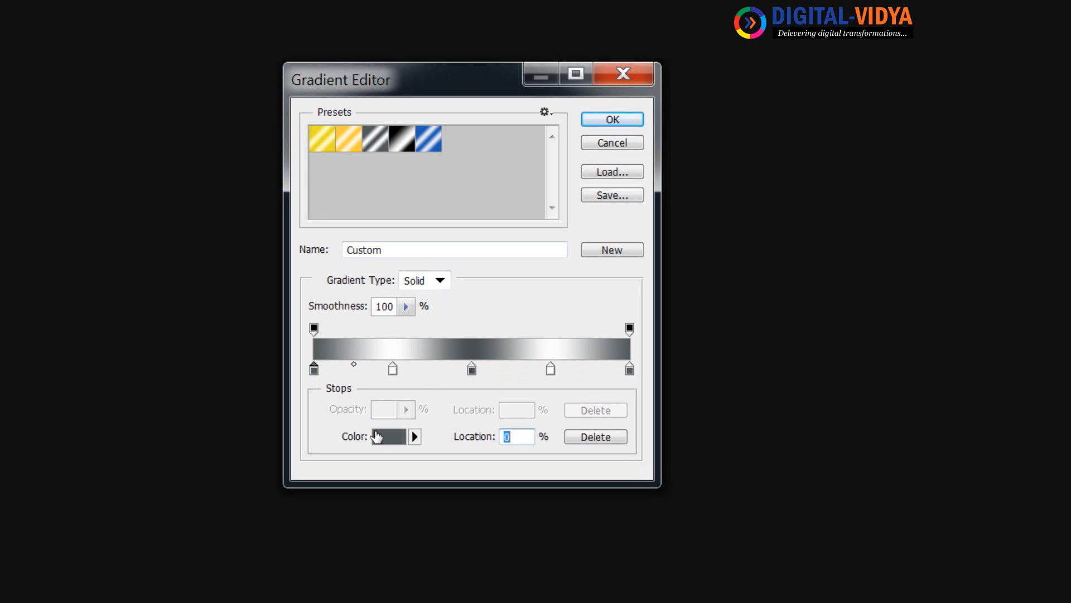
{"action": "left_click", "coordinate": [393, 370]}
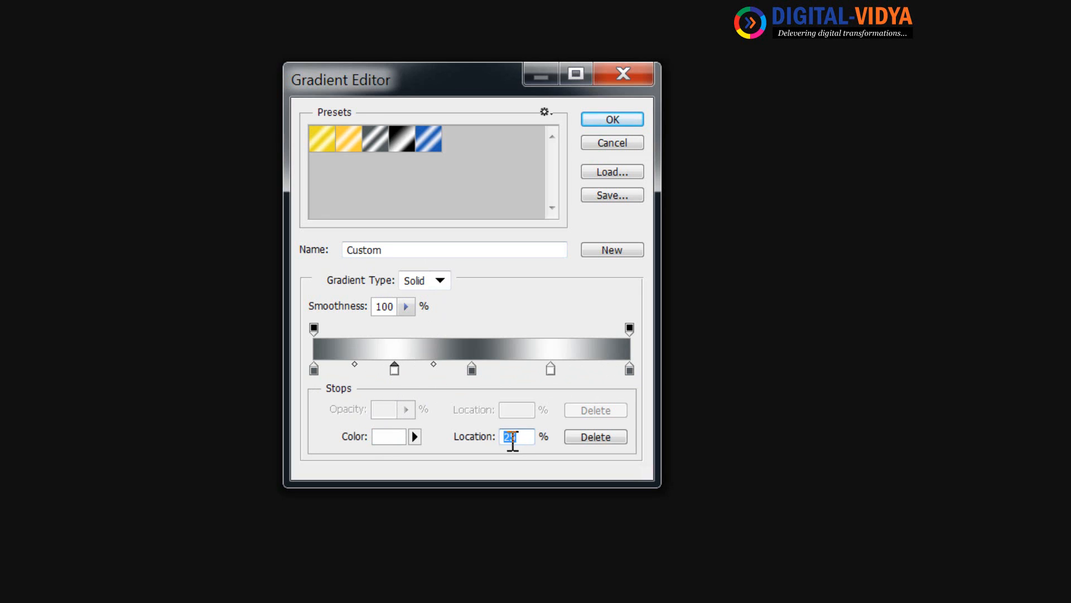
{"action": "left_click", "coordinate": [314, 370]}
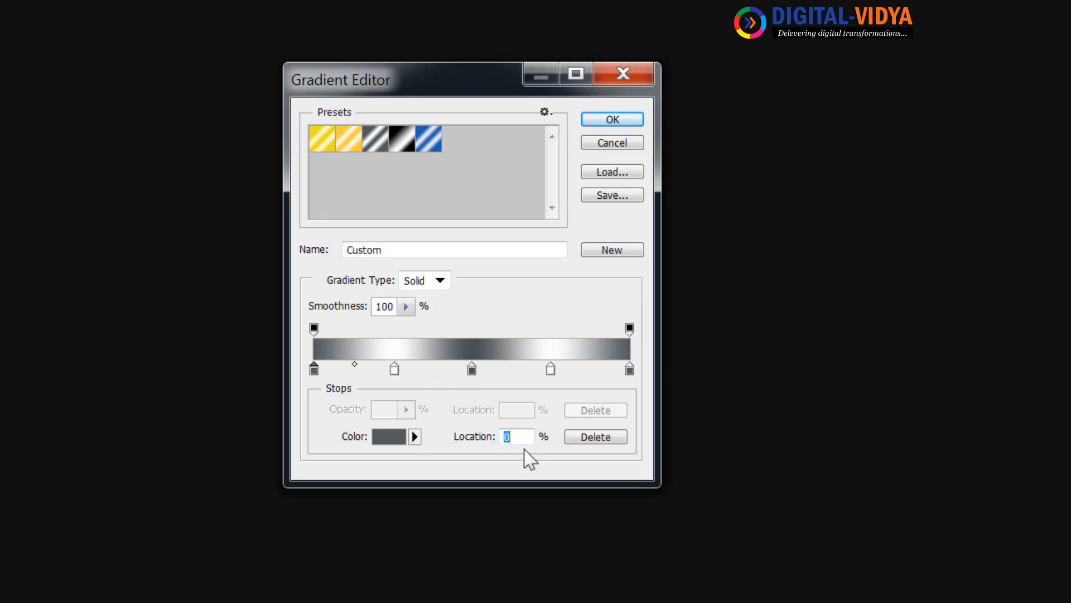
{"action": "left_click", "coordinate": [629, 369]}
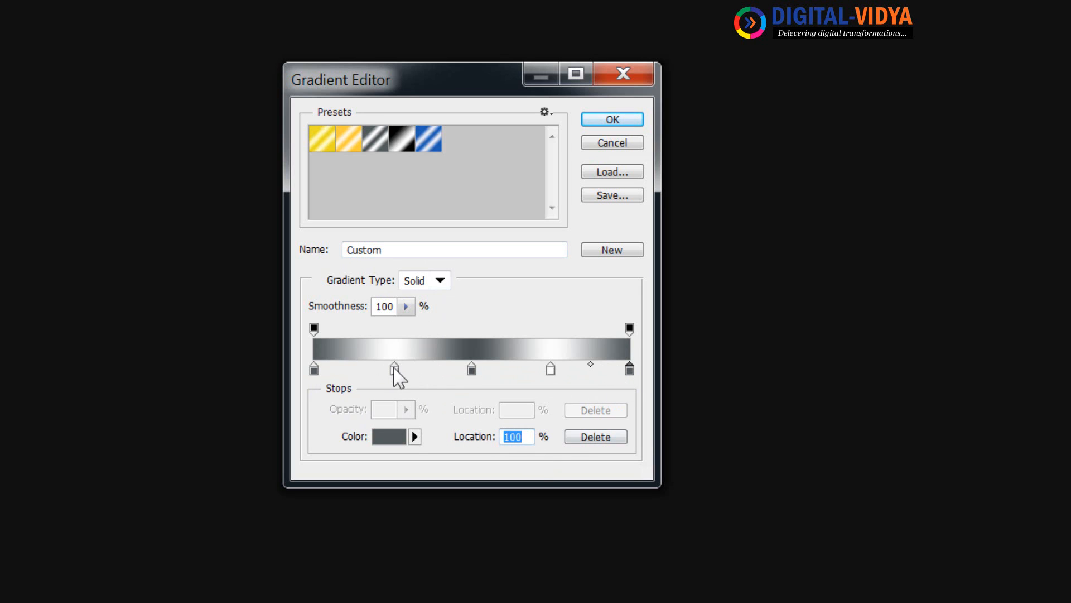
{"action": "left_click", "coordinate": [395, 370]}
{"action": "left_click", "coordinate": [472, 371]}
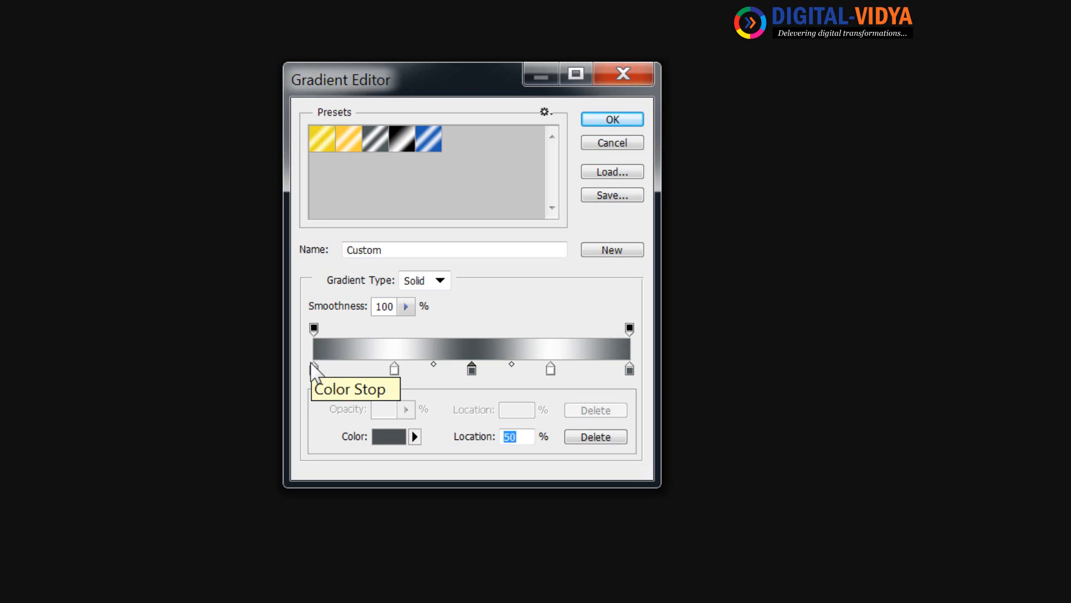
Set the starting opacity stop of the gradient to 0%, and restore it to 100%.
{"action": "left_click", "coordinate": [314, 329]}
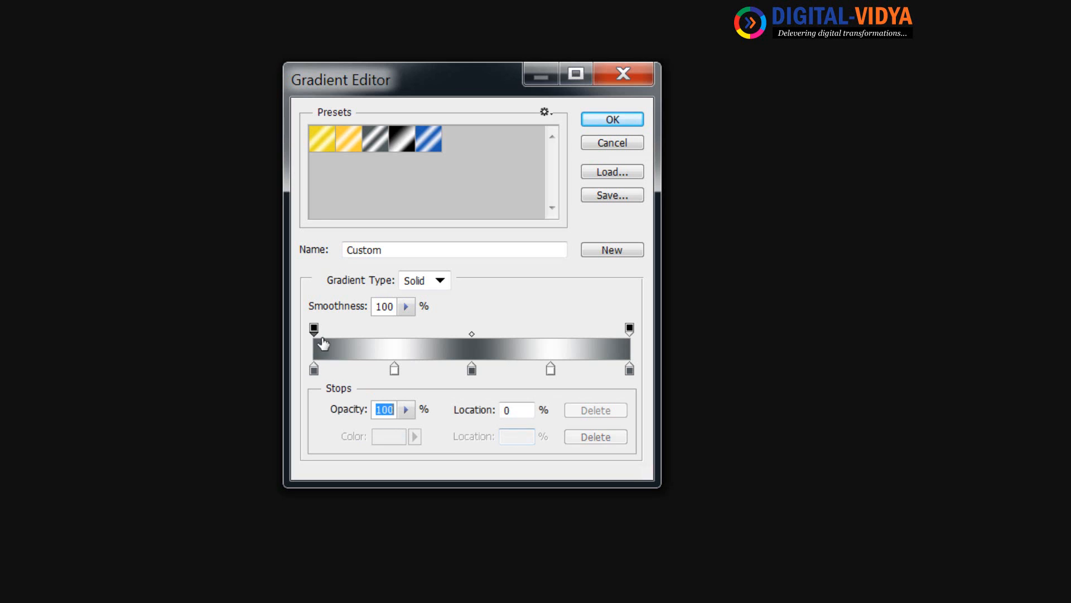
{"action": "type", "text": "0"}
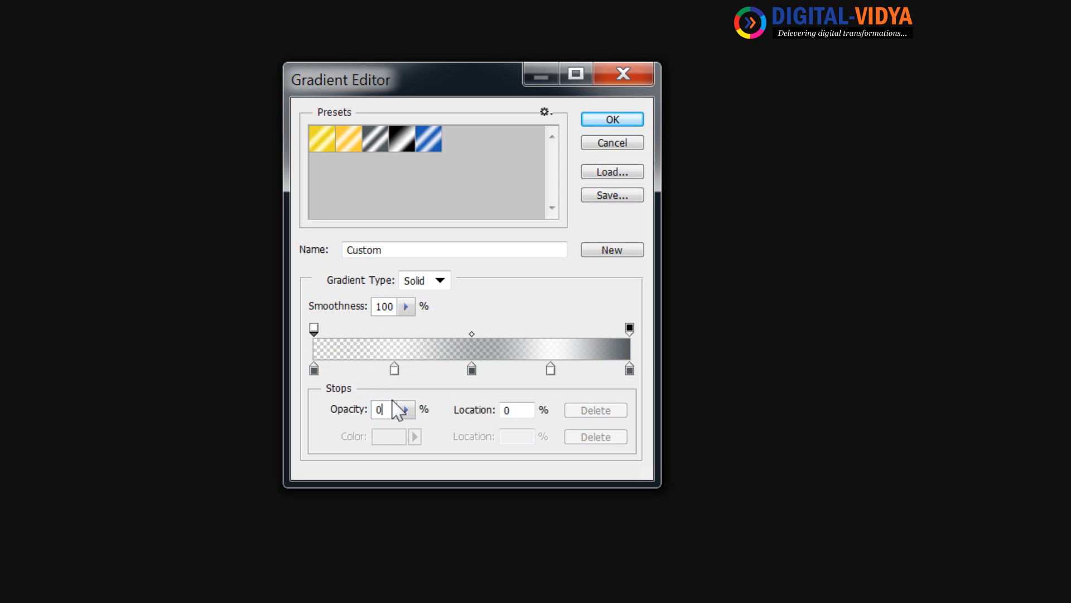
{"action": "double_click", "coordinate": [377, 410]}
{"action": "type", "text": "100"}
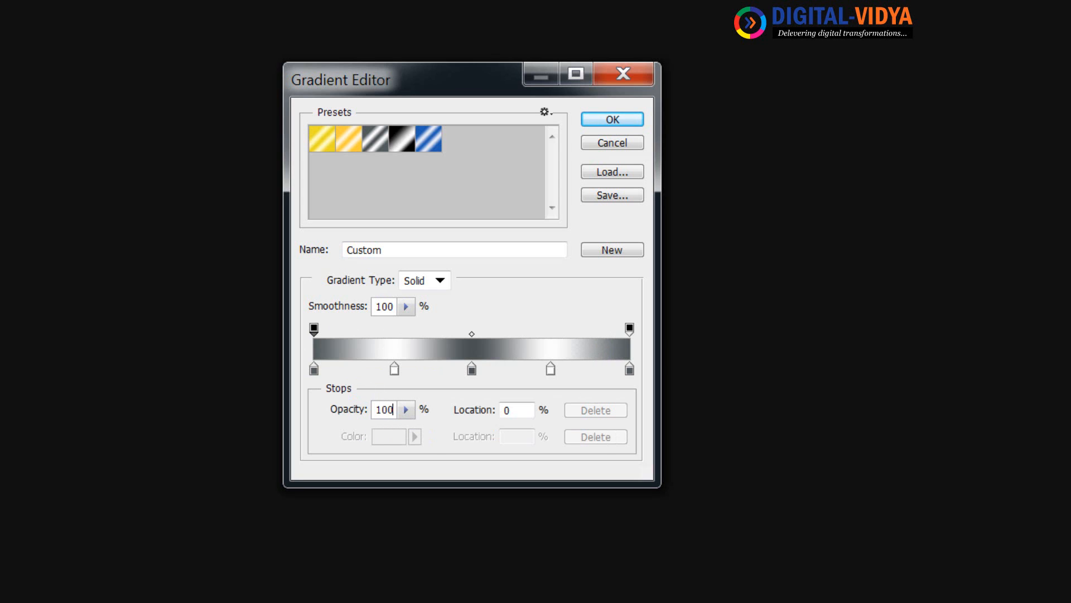
{"action": "left_click", "coordinate": [641, 116]}
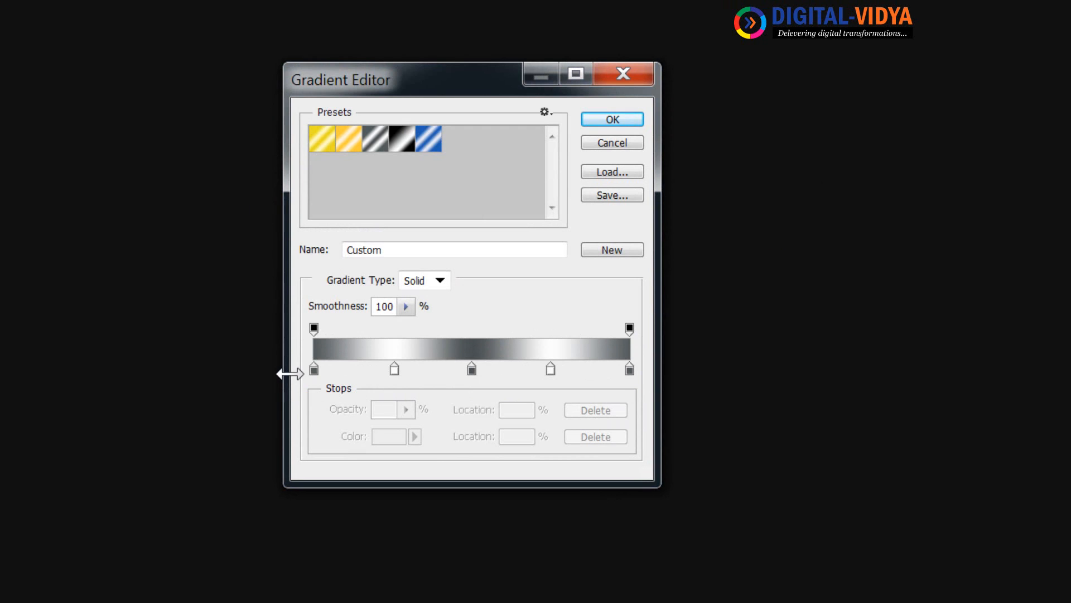
Try the Noise gradient type and return the gradient to Solid.
{"action": "left_click", "coordinate": [439, 280]}
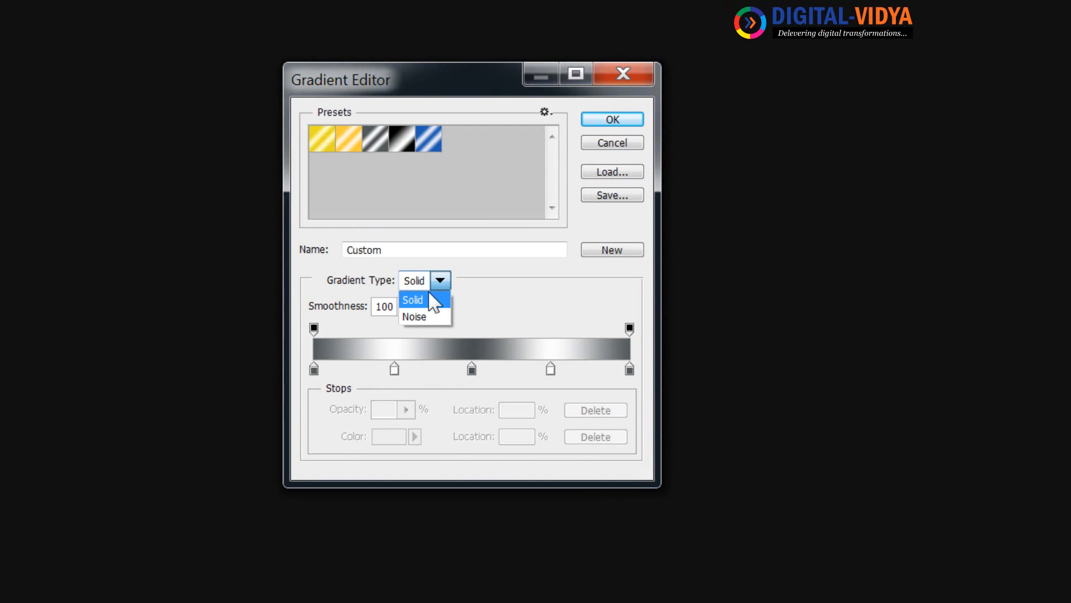
{"action": "left_click", "coordinate": [416, 316]}
{"action": "left_click", "coordinate": [440, 281]}
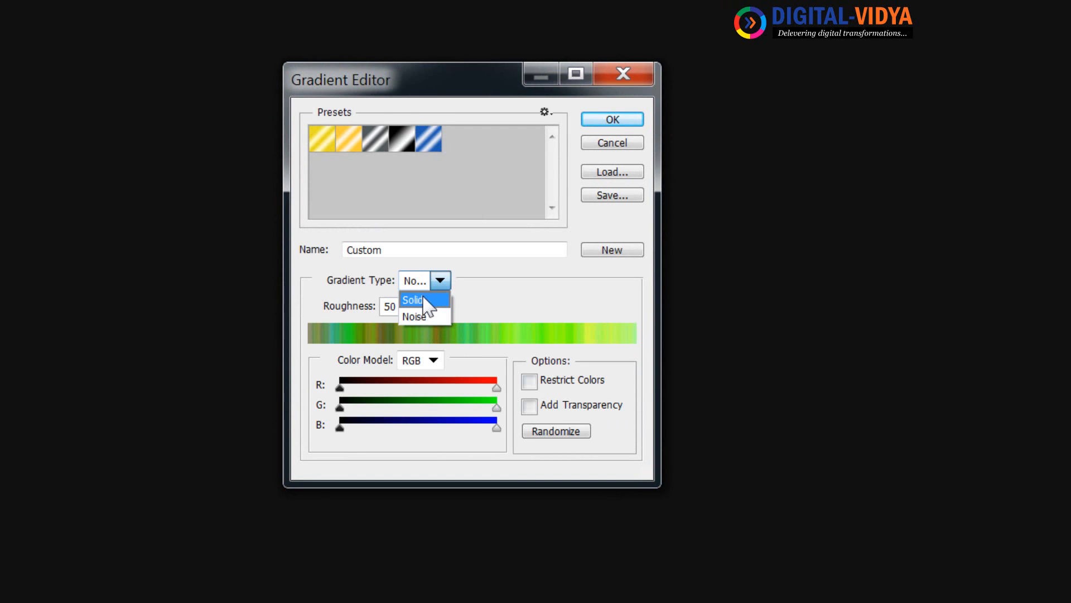
{"action": "left_click", "coordinate": [426, 302]}
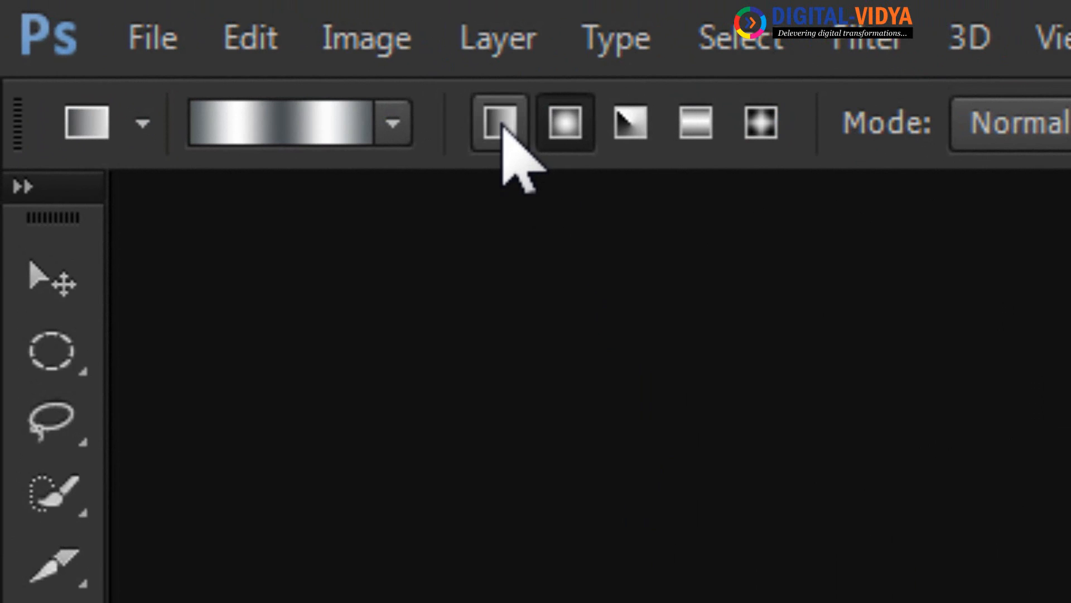
Try the Linear, Radial, Angle, Reflected and Diamond gradient styles, and view the available blending modes.
{"action": "left_click", "coordinate": [502, 126]}
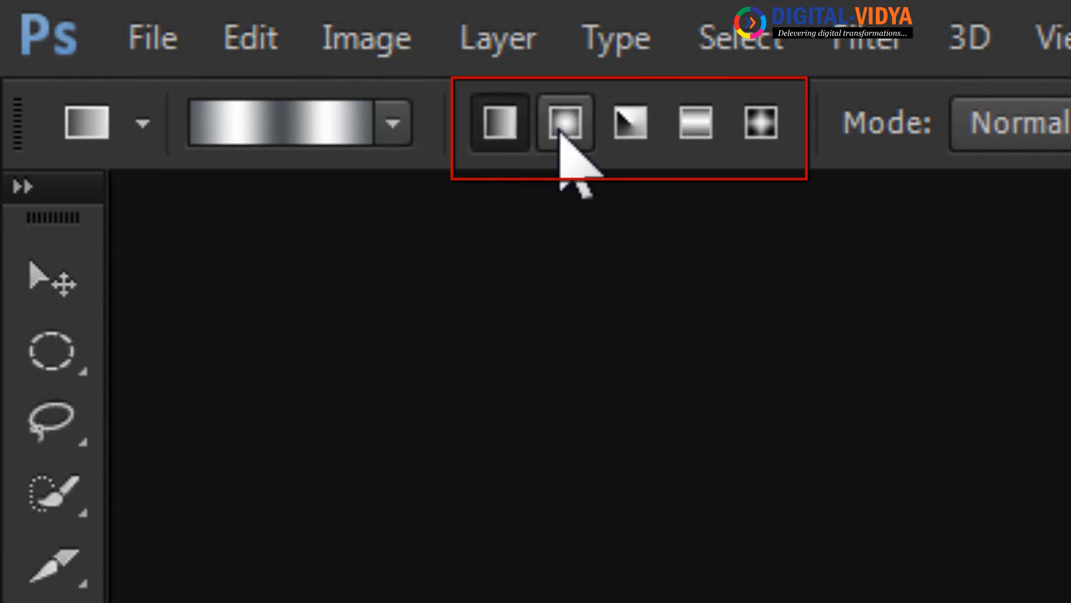
{"action": "left_click", "coordinate": [564, 123]}
{"action": "left_click", "coordinate": [633, 120]}
{"action": "left_click", "coordinate": [698, 127]}
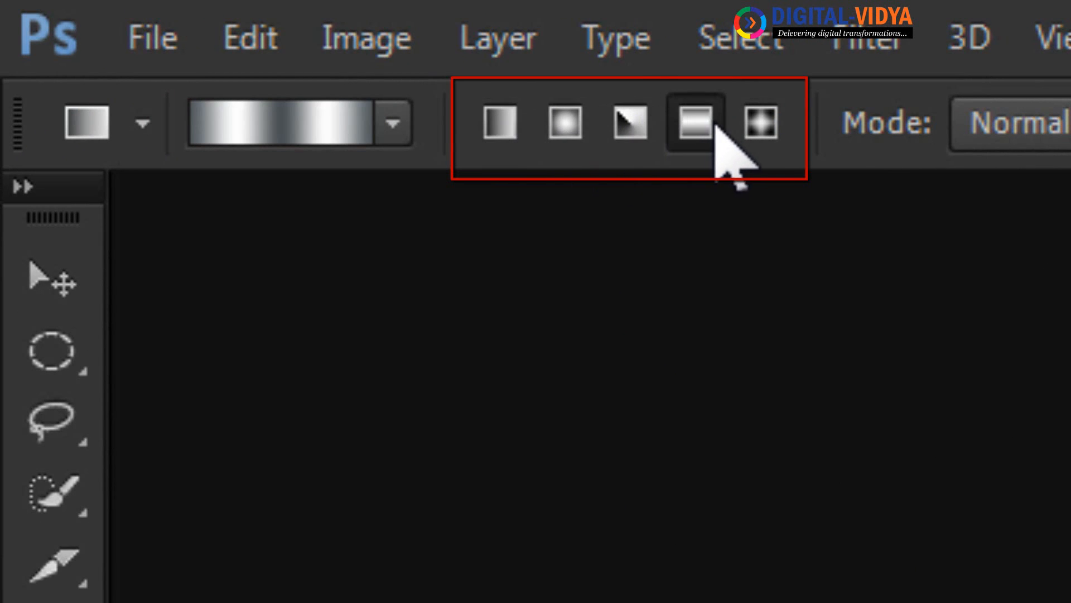
{"action": "left_click", "coordinate": [762, 128]}
{"action": "left_click", "coordinate": [1010, 122]}
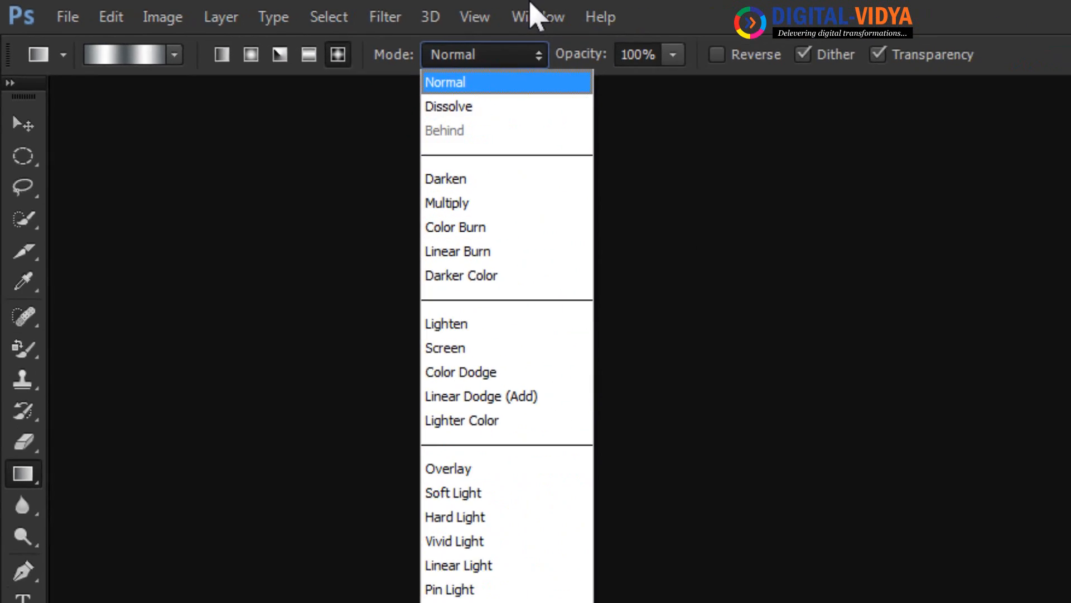
{"action": "left_click", "coordinate": [1019, 11]}
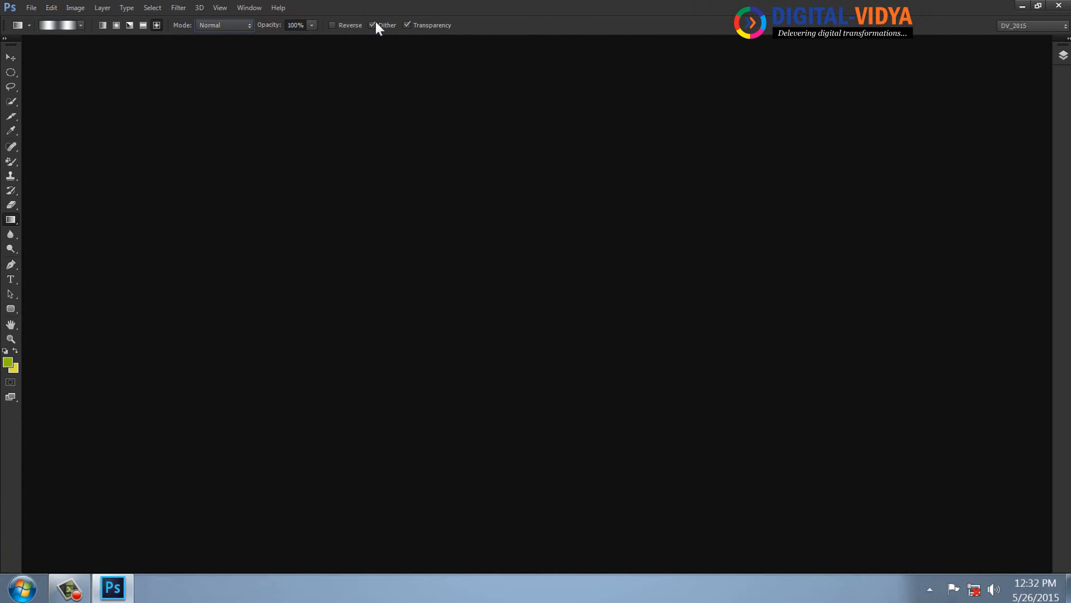
Create a 1500 × 800 pixel RGB document at 72 pixels/inch with a white background, and add an empty layer.
{"action": "left_click", "coordinate": [31, 7]}
{"action": "left_click", "coordinate": [45, 21]}
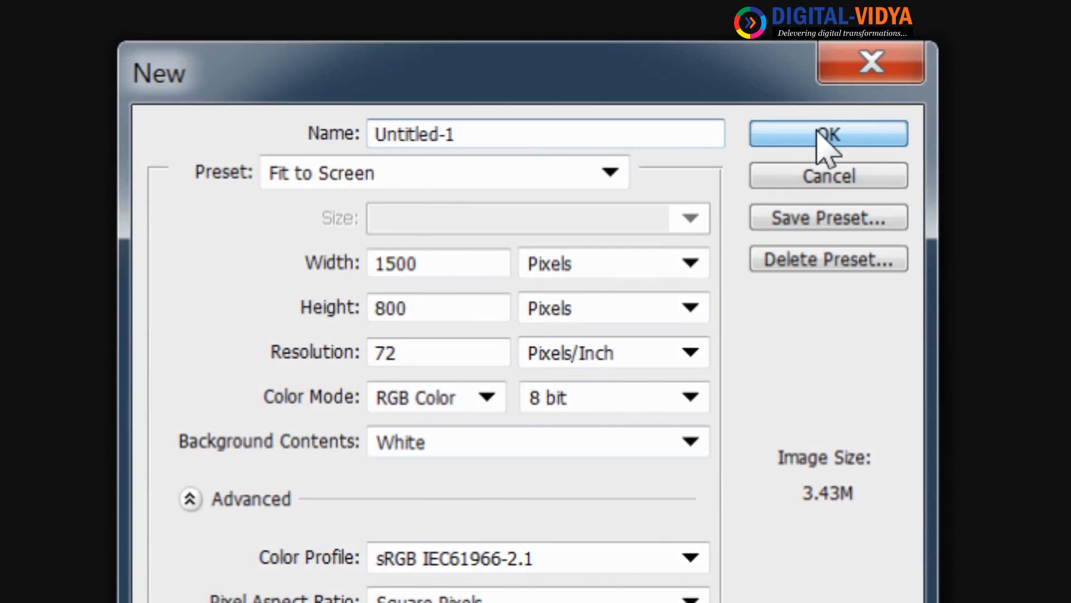
{"action": "left_click", "coordinate": [560, 191]}
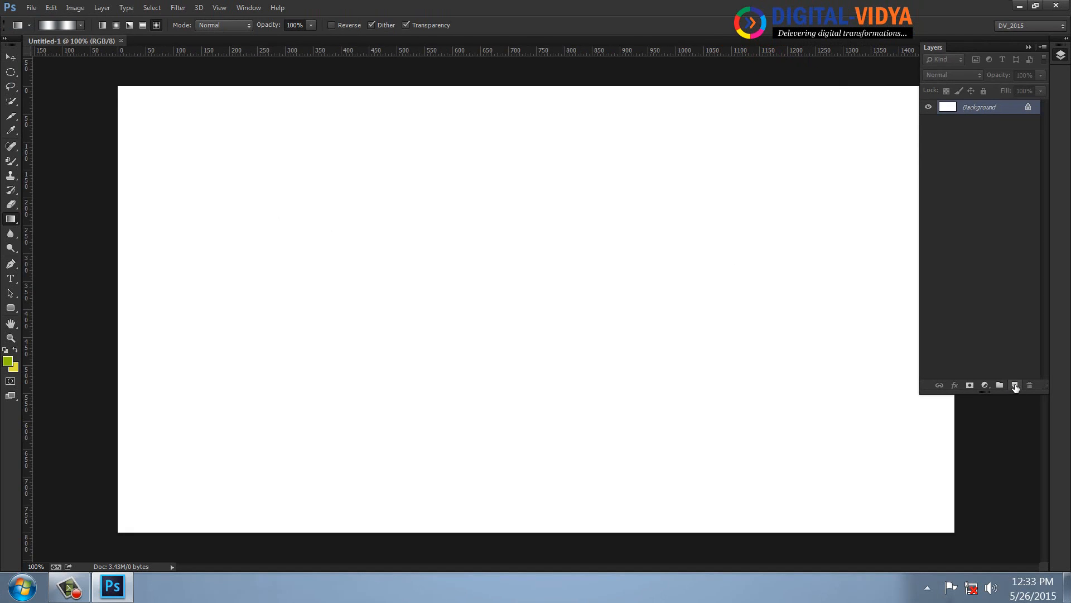
{"action": "left_click", "coordinate": [1014, 385]}
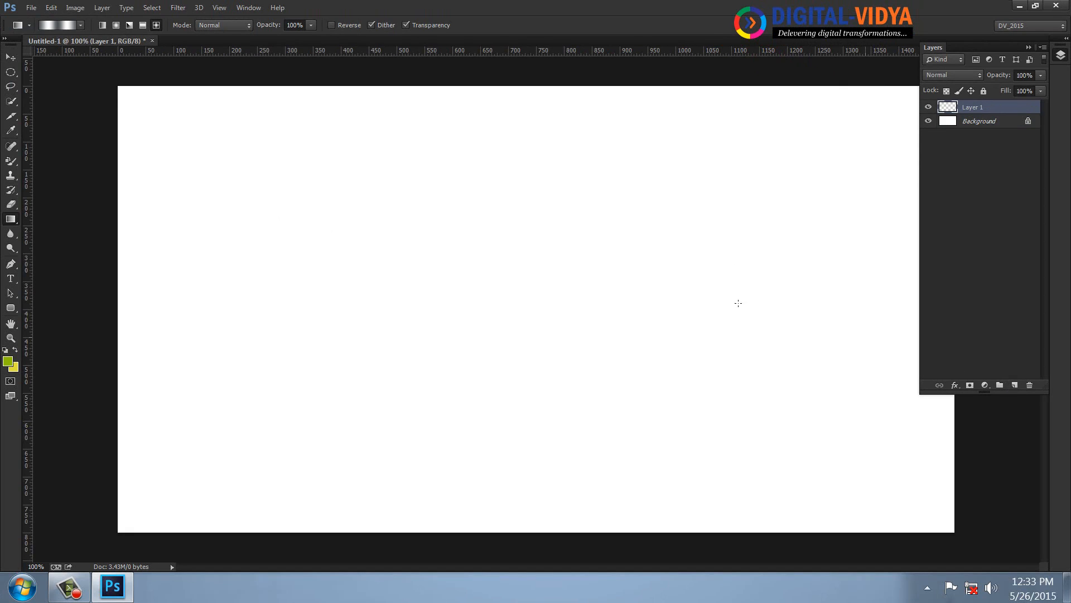
Select a circle about 430 px across on the canvas and fill it vertically with the silver linear gradient.
{"action": "left_click", "coordinate": [10, 72]}
{"action": "left_click_drag", "start_coordinate": [286, 167], "coordinate": [528, 407]}
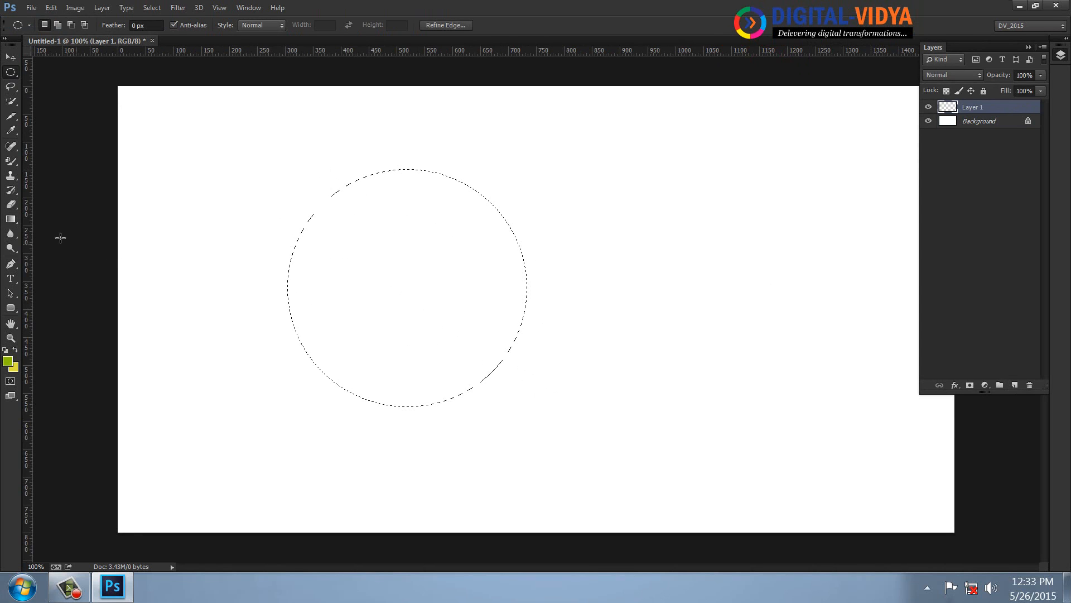
{"action": "left_click", "coordinate": [10, 219]}
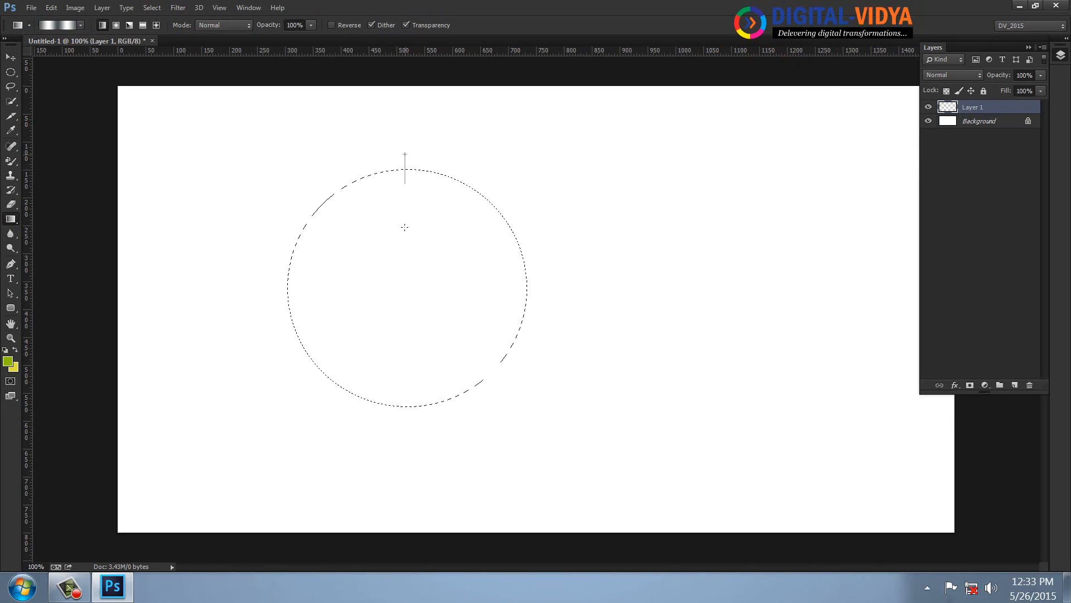
{"action": "left_click_drag", "start_coordinate": [405, 227], "coordinate": [409, 438]}
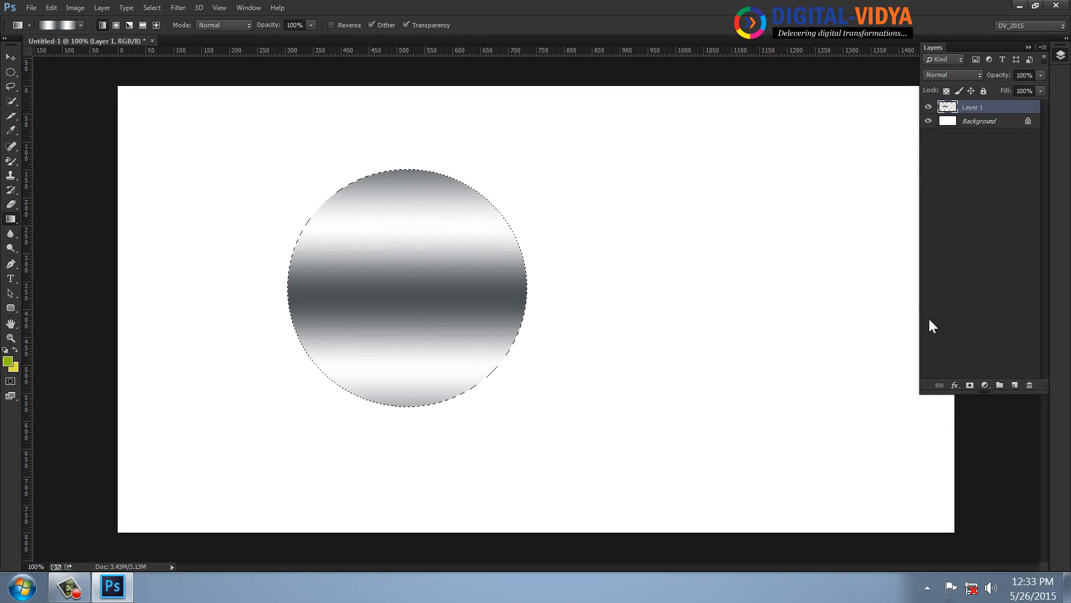
Fill the circle with the silver gradient on three new layers, running bottom to top, left to right and right to left, and deselect.
{"action": "left_click", "coordinate": [1015, 384]}
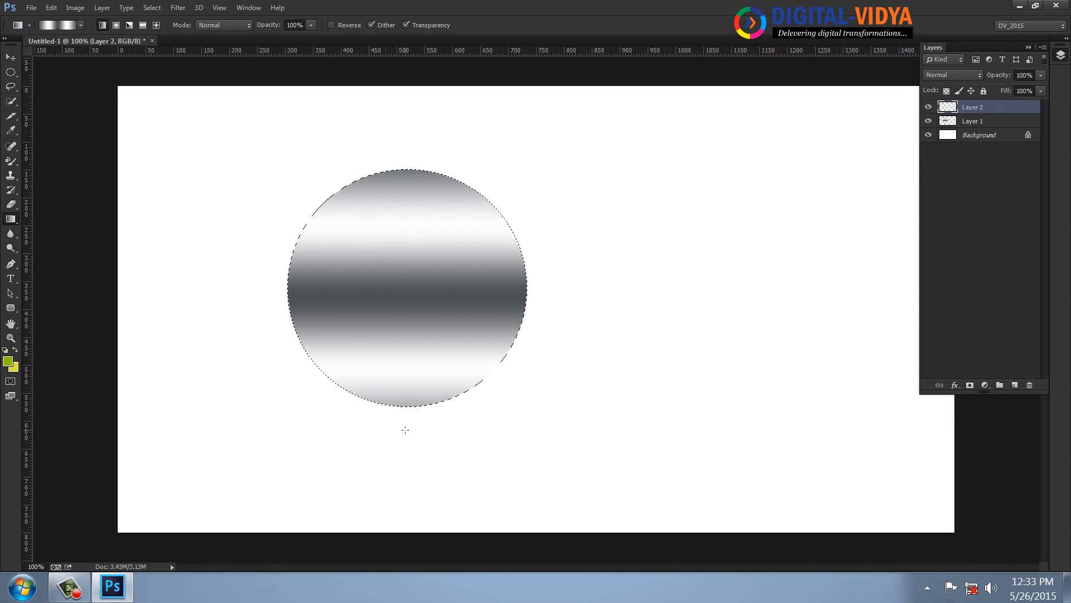
{"action": "left_click_drag", "start_coordinate": [388, 136], "coordinate": [388, 136]}
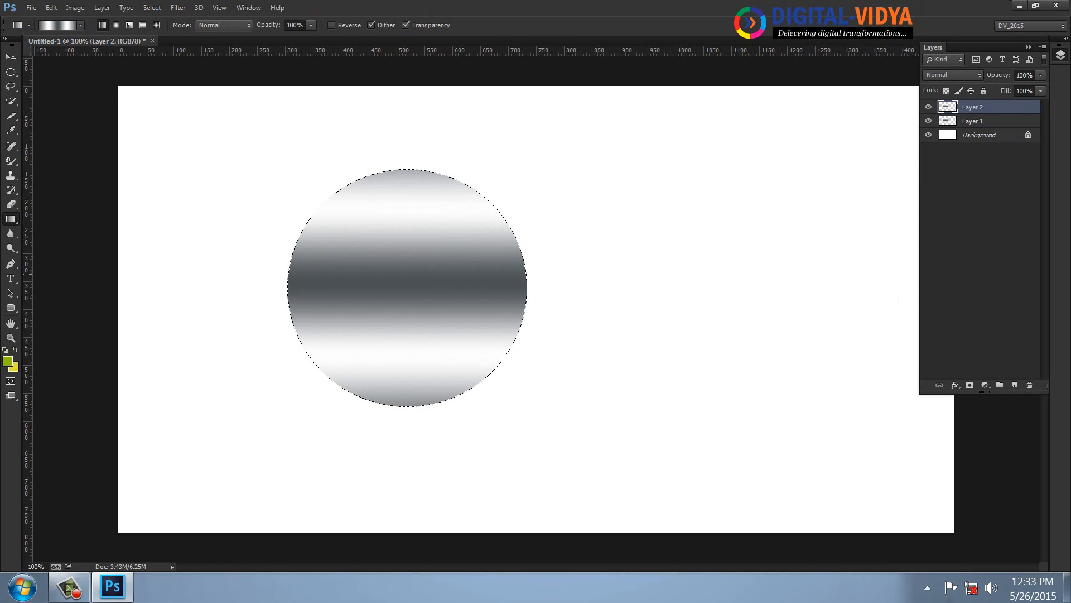
{"action": "left_click", "coordinate": [1014, 385]}
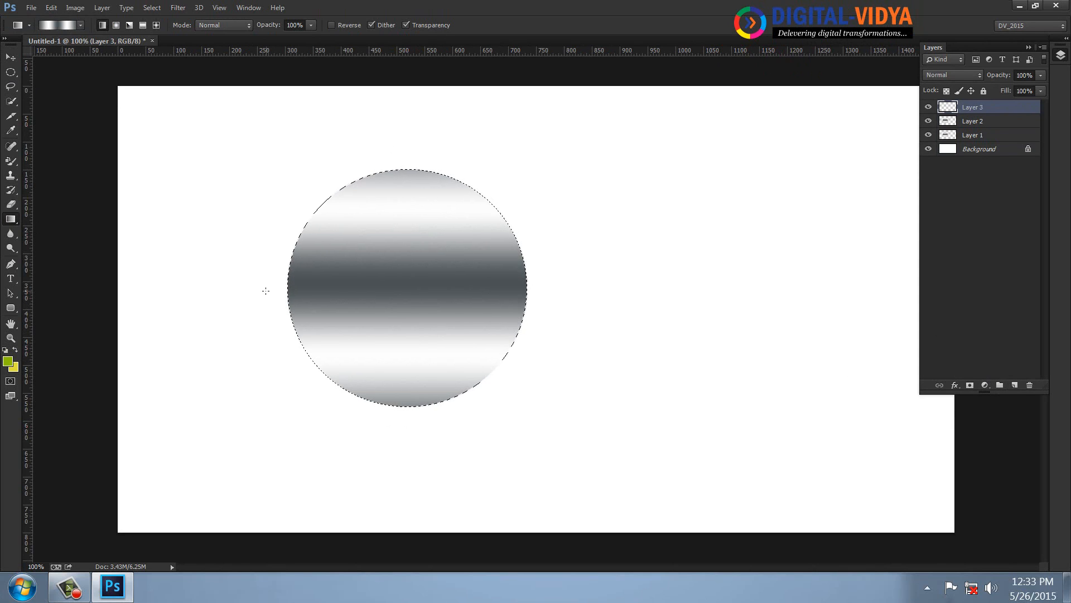
{"action": "left_click_drag", "start_coordinate": [570, 283], "coordinate": [571, 283]}
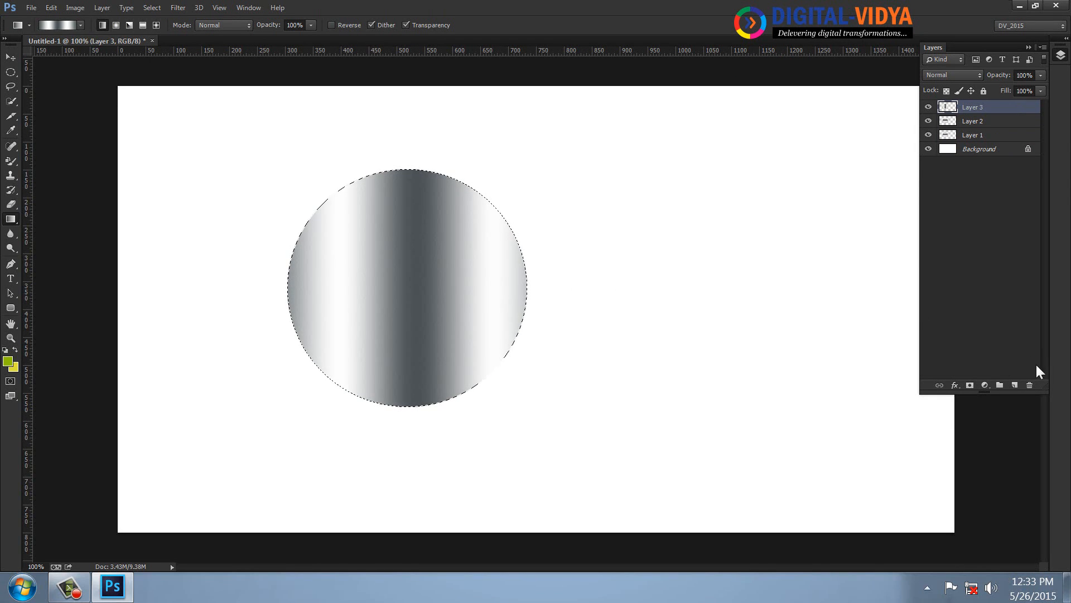
{"action": "left_click", "coordinate": [1015, 385]}
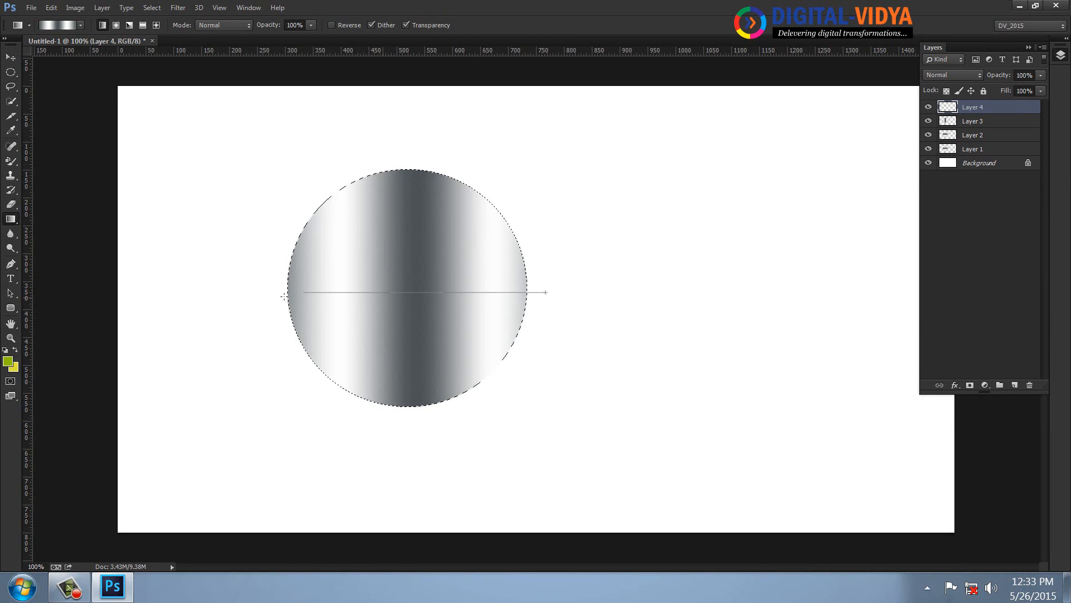
{"action": "left_click_drag", "start_coordinate": [228, 290], "coordinate": [228, 290]}
{"action": "key", "text": "ctrl+d"}
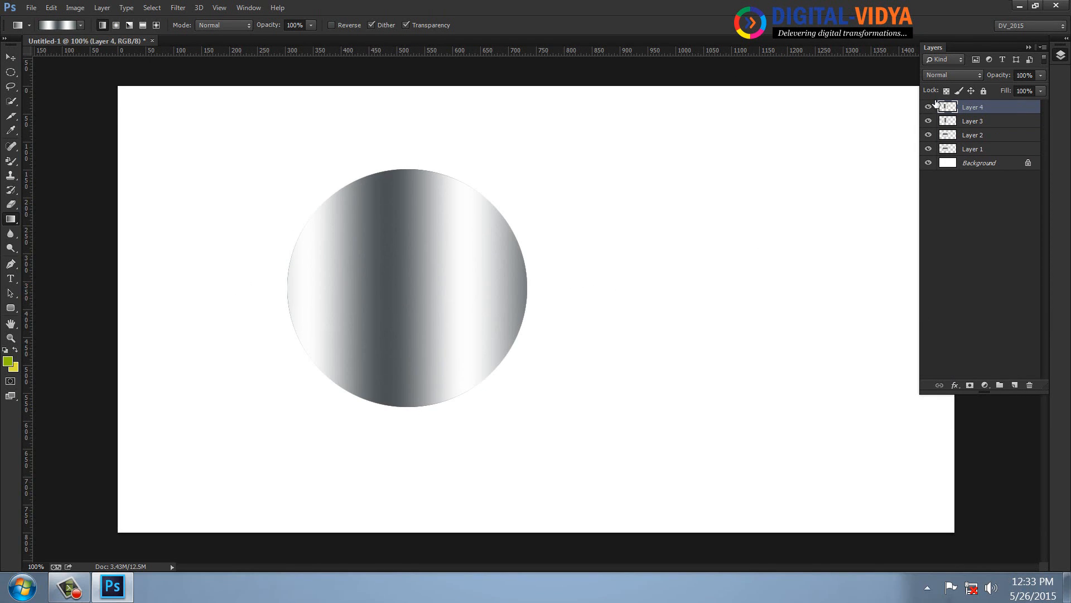
Hide Layers 3 and 4, and scale Layer 2's circle around its center to about 360 px across.
{"action": "left_click_drag", "start_coordinate": [929, 142], "coordinate": [928, 150]}
{"action": "left_click", "coordinate": [949, 150]}
{"action": "left_click", "coordinate": [929, 149]}
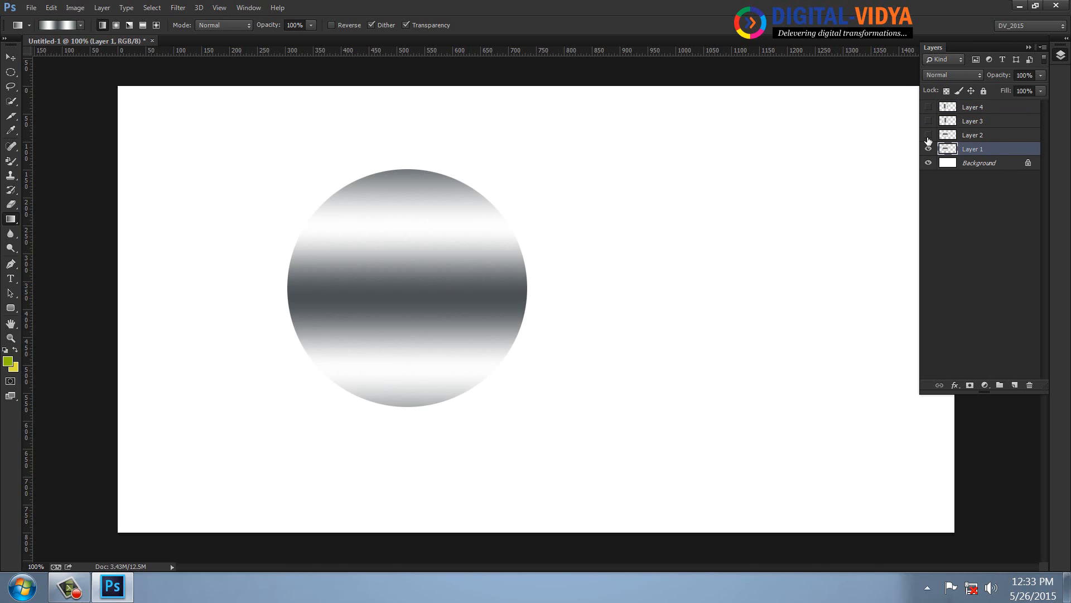
{"action": "left_click", "coordinate": [928, 136]}
{"action": "left_click", "coordinate": [962, 136]}
{"action": "key", "text": "ctrl+t"}
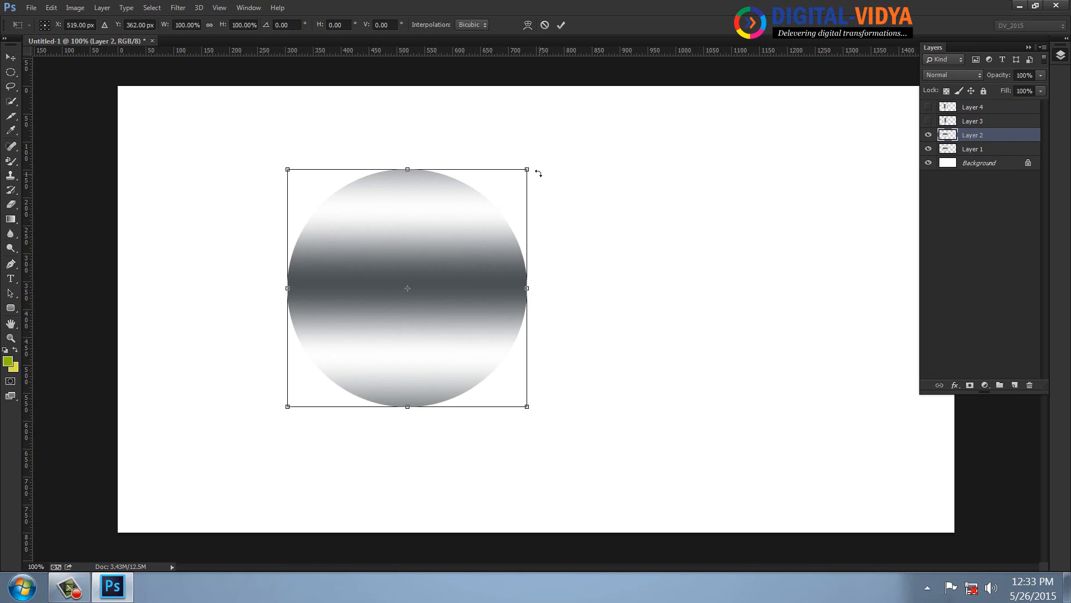
{"action": "left_click_drag", "start_coordinate": [528, 166], "coordinate": [517, 198]}
{"action": "key", "text": "Return"}
{"action": "key", "text": "g"}
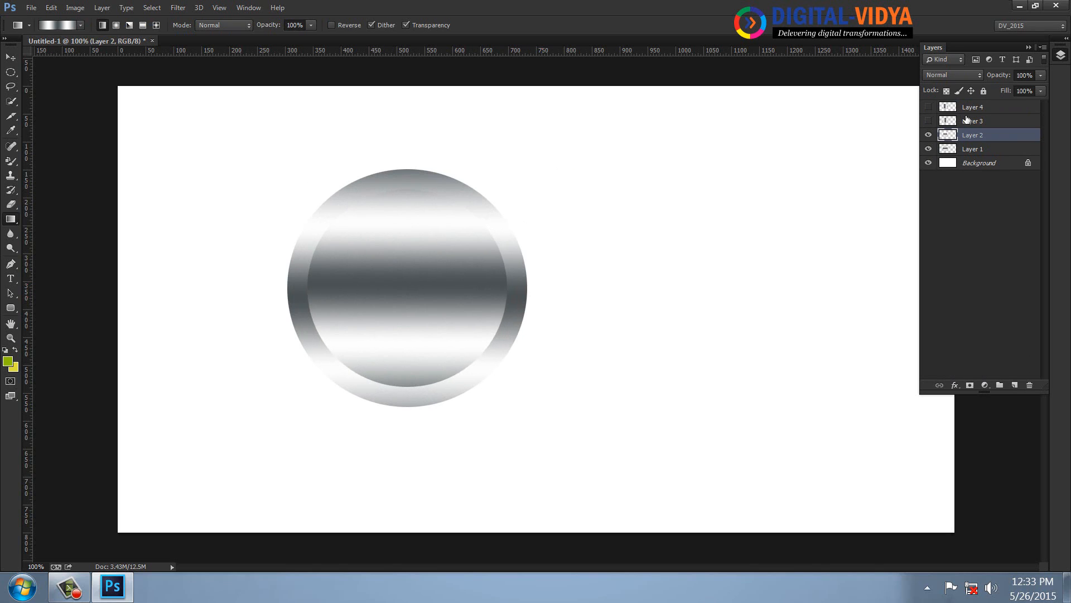
Show Layer 3 and scale its circle around the center to about 260 px across.
{"action": "left_click", "coordinate": [927, 122]}
{"action": "left_click", "coordinate": [960, 121]}
{"action": "key", "text": "ctrl+t"}
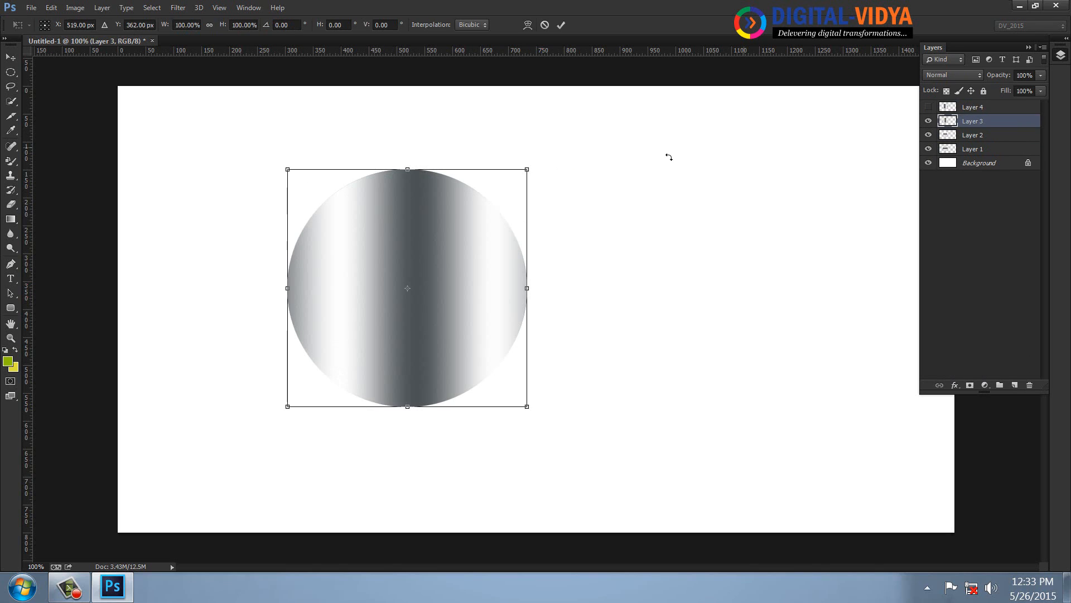
{"action": "left_click_drag", "start_coordinate": [522, 175], "coordinate": [494, 229]}
{"action": "key", "text": "Return"}
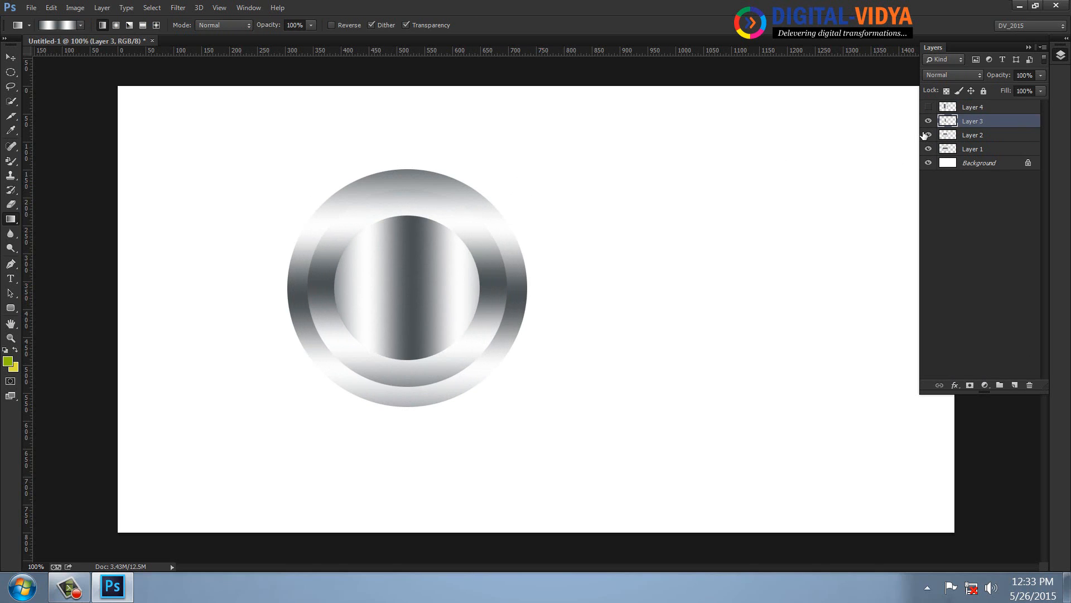
Show Layer 4 and scale its circle around the center to about 175 px across.
{"action": "left_click", "coordinate": [928, 107]}
{"action": "left_click", "coordinate": [951, 107]}
{"action": "key", "text": "ctrl+t"}
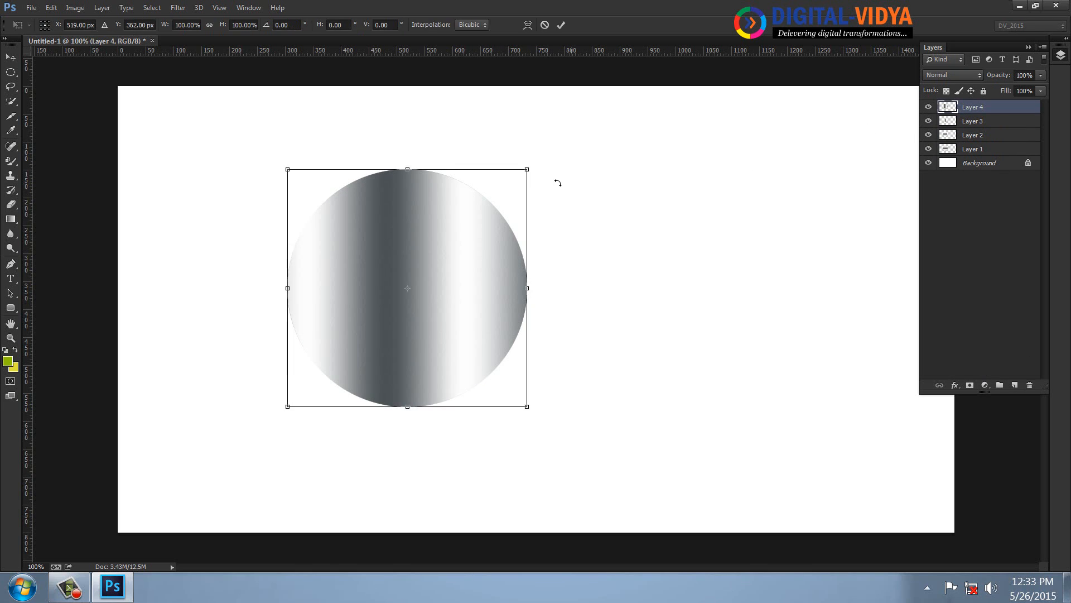
{"action": "left_click_drag", "start_coordinate": [522, 171], "coordinate": [461, 241]}
{"action": "key", "text": "Return"}
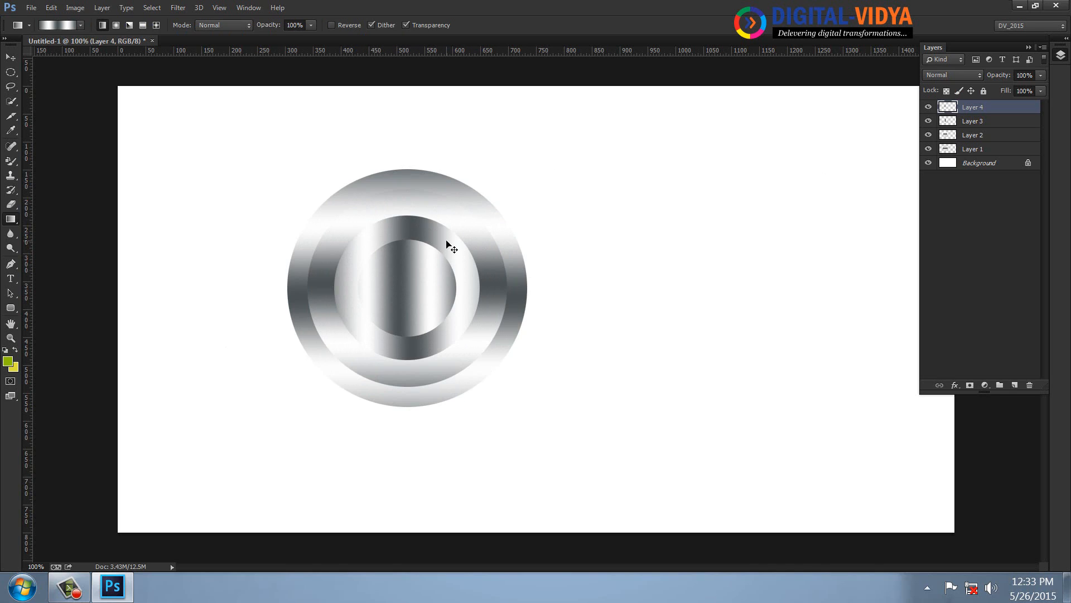
Create a 1500 × 1000 pixel RGB document at 72 pixels/inch with a white background, and add an empty layer.
{"action": "key", "text": "ctrl+n"}
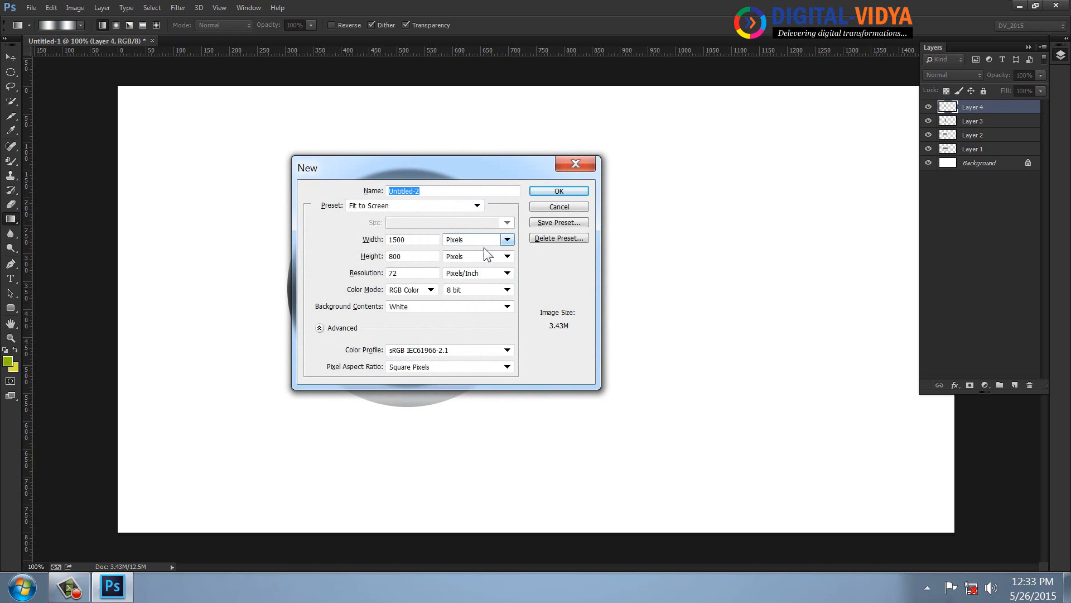
{"action": "type", "text": "1000"}
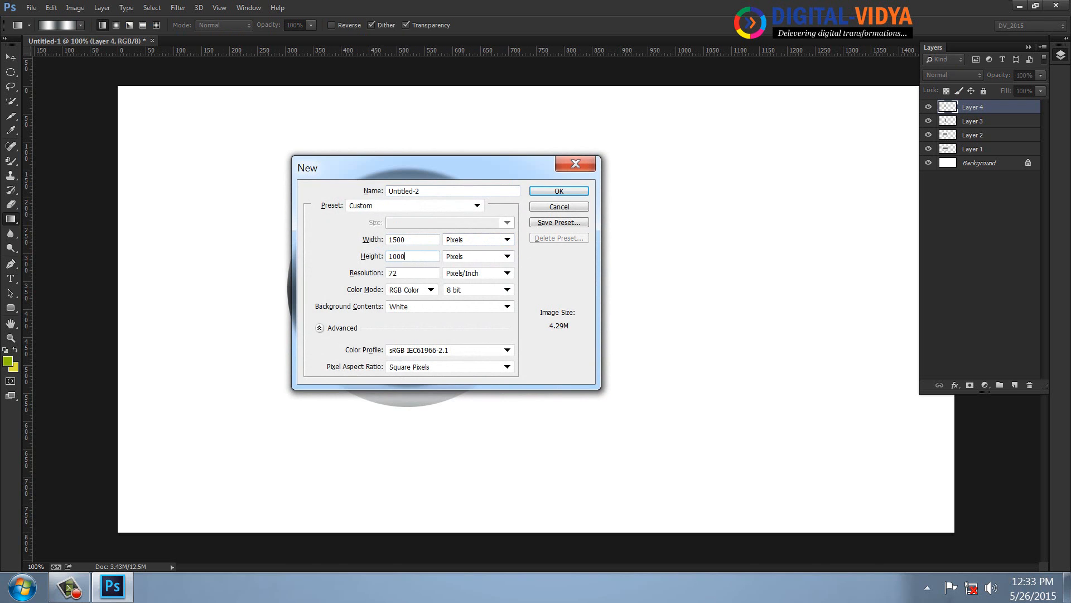
{"action": "key", "text": "Return"}
{"action": "key", "text": "ctrl+1"}
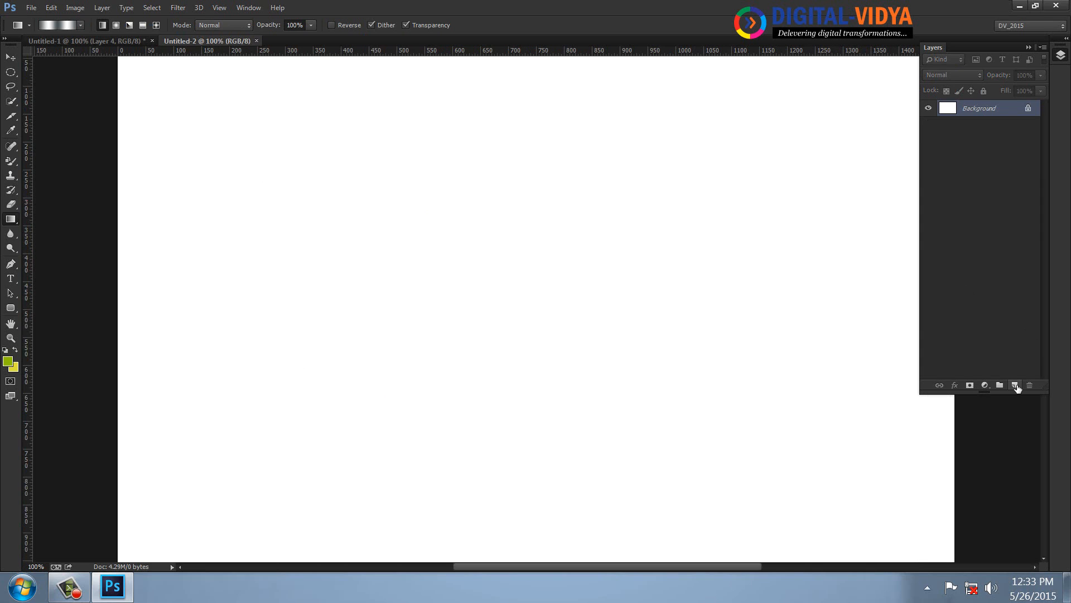
{"action": "left_click", "coordinate": [1015, 386]}
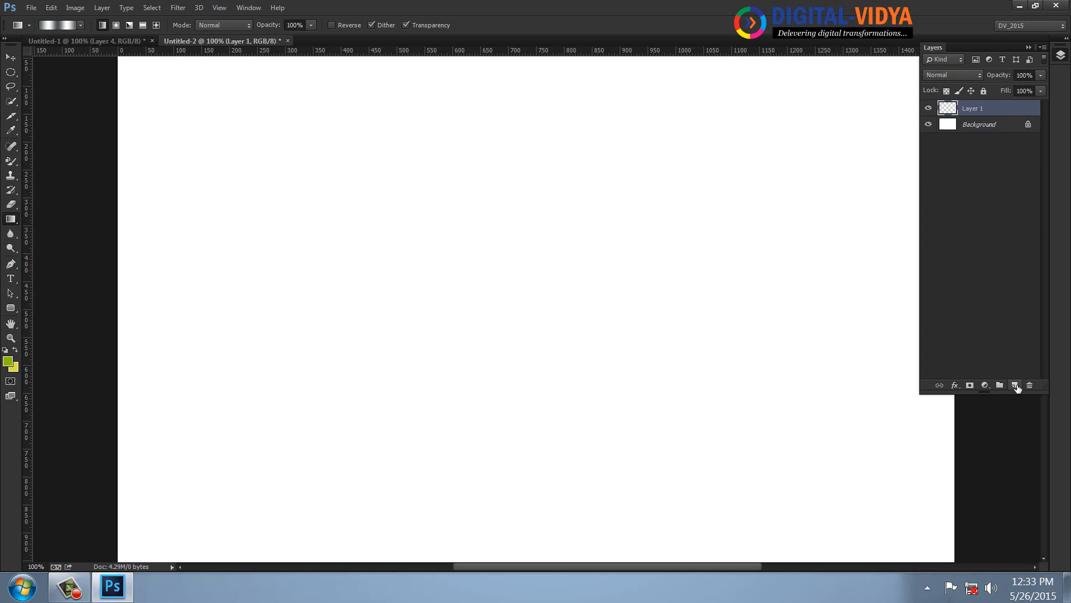
Draw a rounded rectangle about 1343 × 371 px with a 10 px corner radius across the upper part of the canvas.
{"action": "left_click", "coordinate": [12, 308]}
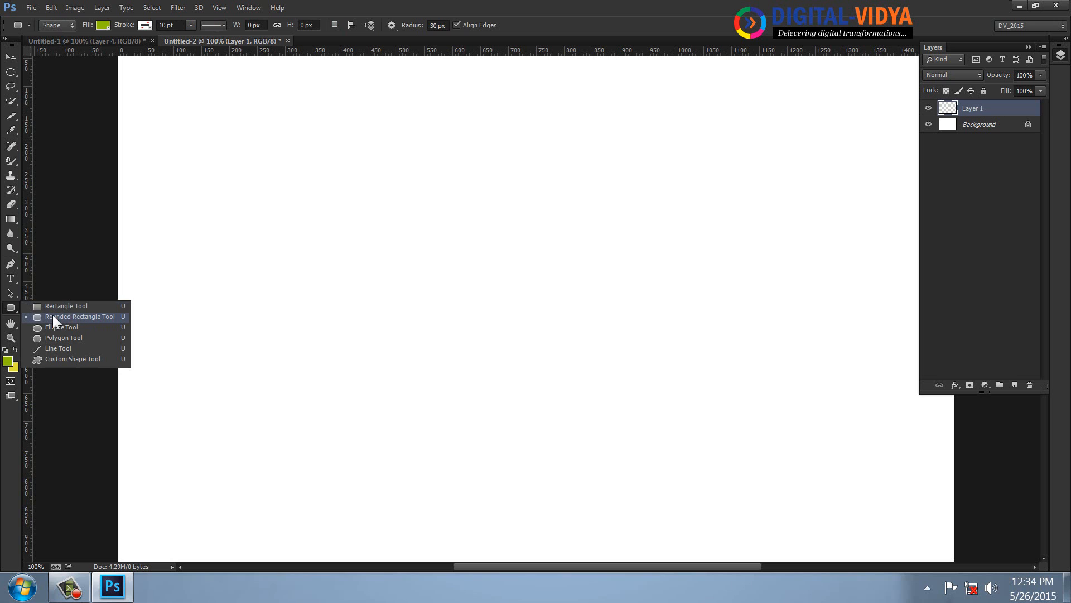
{"action": "left_click", "coordinate": [52, 316]}
{"action": "left_click", "coordinate": [833, 99]}
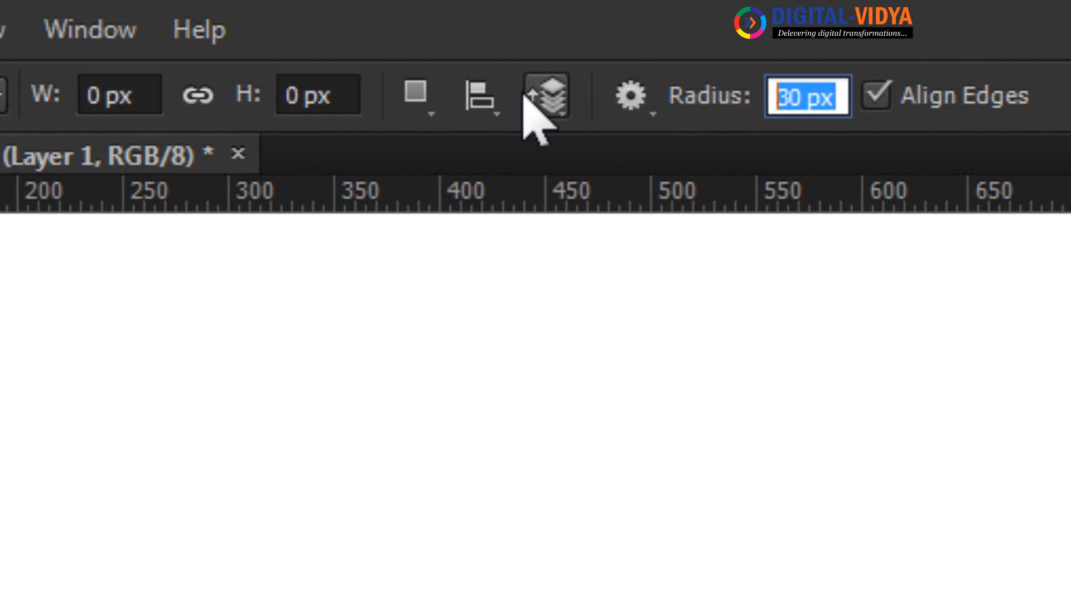
{"action": "type", "text": "10"}
{"action": "key", "text": "Return"}
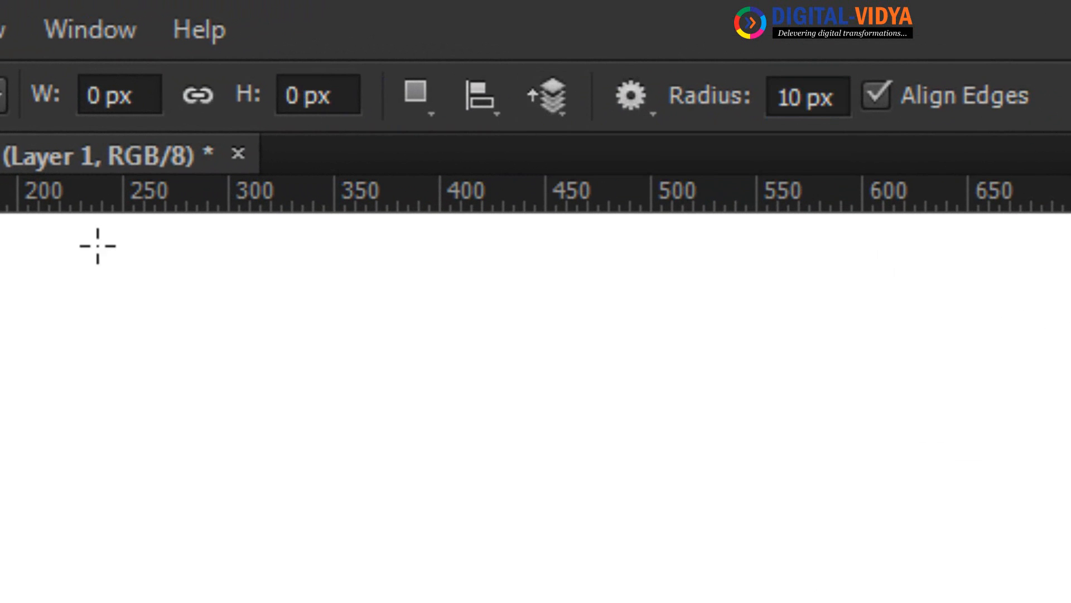
{"action": "left_click_drag", "start_coordinate": [170, 91], "coordinate": [921, 298]}
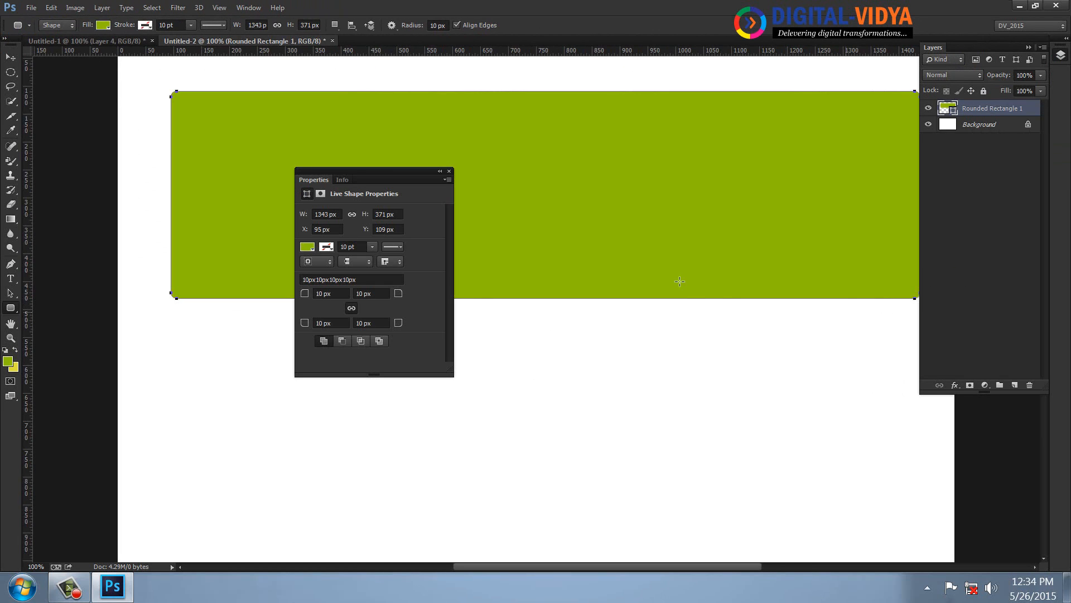
{"action": "left_click", "coordinate": [449, 171]}
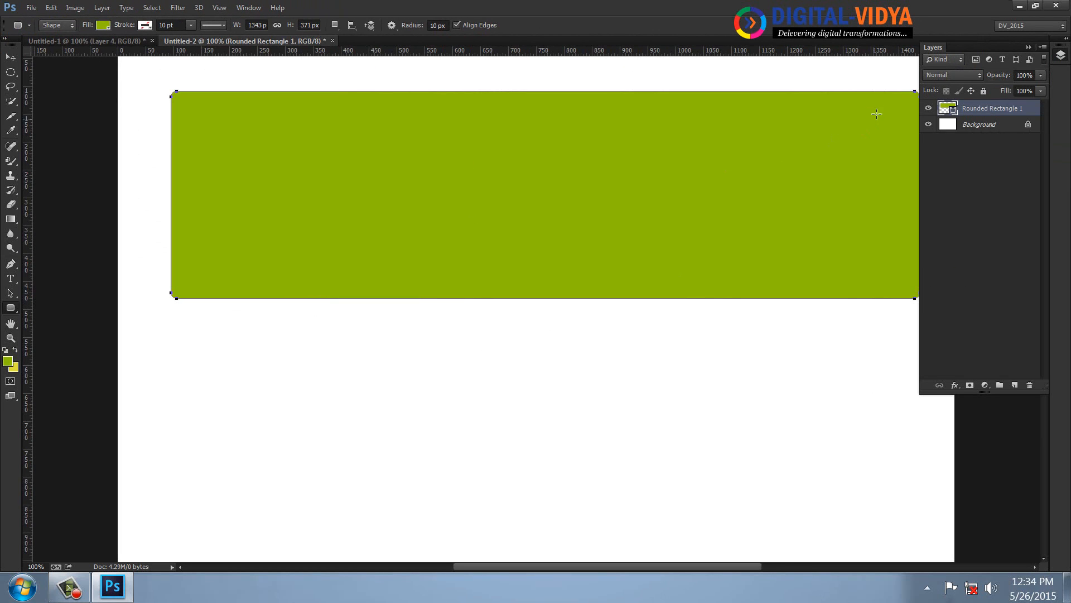
Load the rounded rectangle's outline as a selection and add an empty layer above it.
{"action": "left_click", "coordinate": [947, 108], "text": "ctrl"}
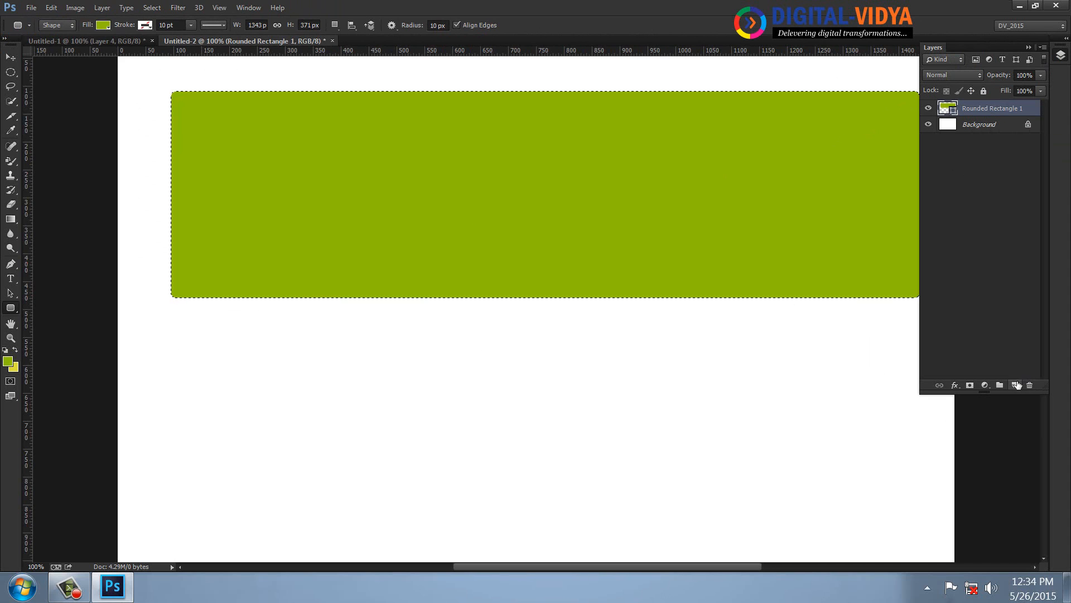
{"action": "left_click", "coordinate": [1014, 385]}
Set the background color to dark green #6e9305 and hide the rounded rectangle shape layer.
{"action": "left_click", "coordinate": [16, 368]}
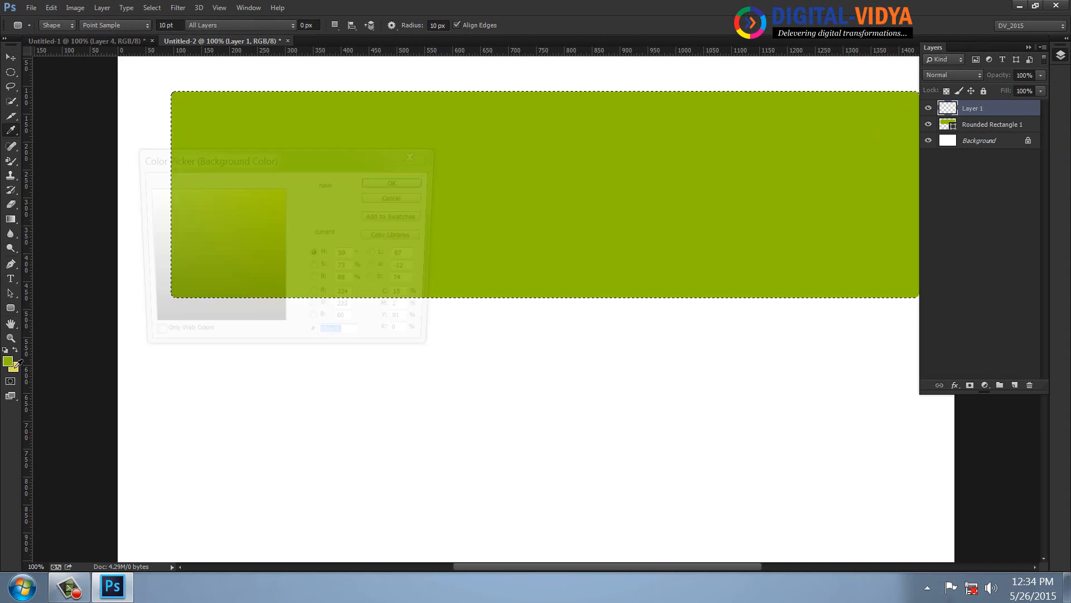
{"action": "left_click", "coordinate": [10, 360]}
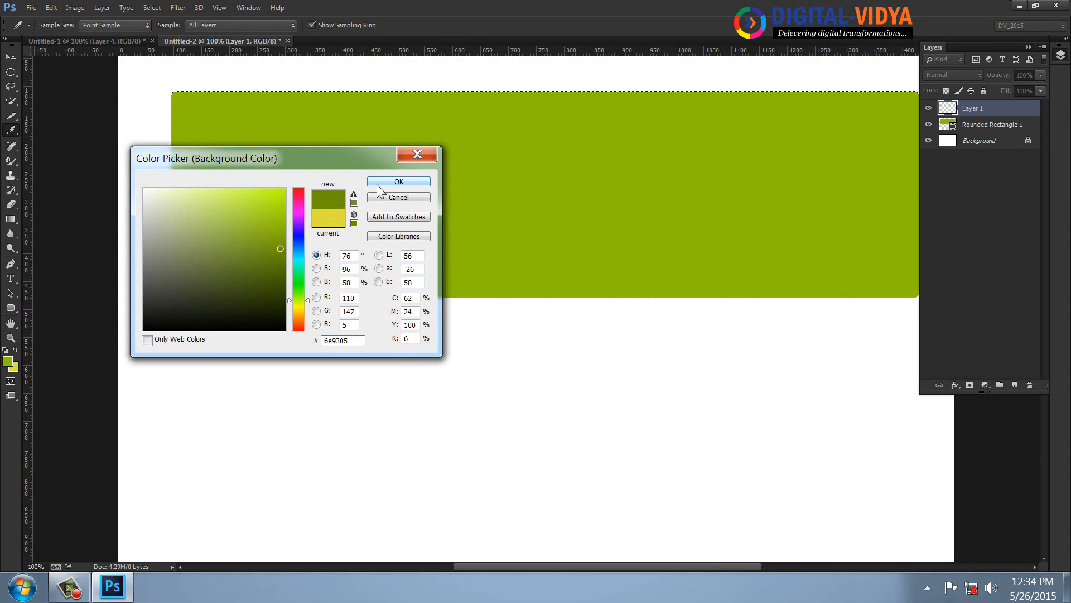
{"action": "left_click", "coordinate": [399, 181]}
{"action": "left_click", "coordinate": [928, 124]}
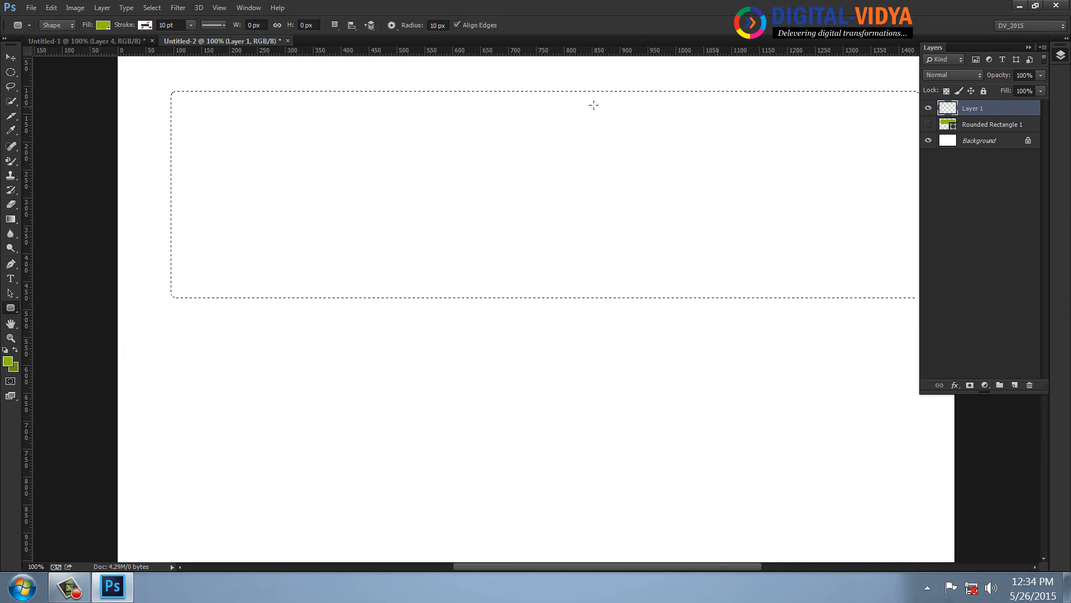
Reset the gradient presets to the defaults and fill the selection from top to bottom with the foreground-to-background green gradient.
{"action": "left_click", "coordinate": [10, 219]}
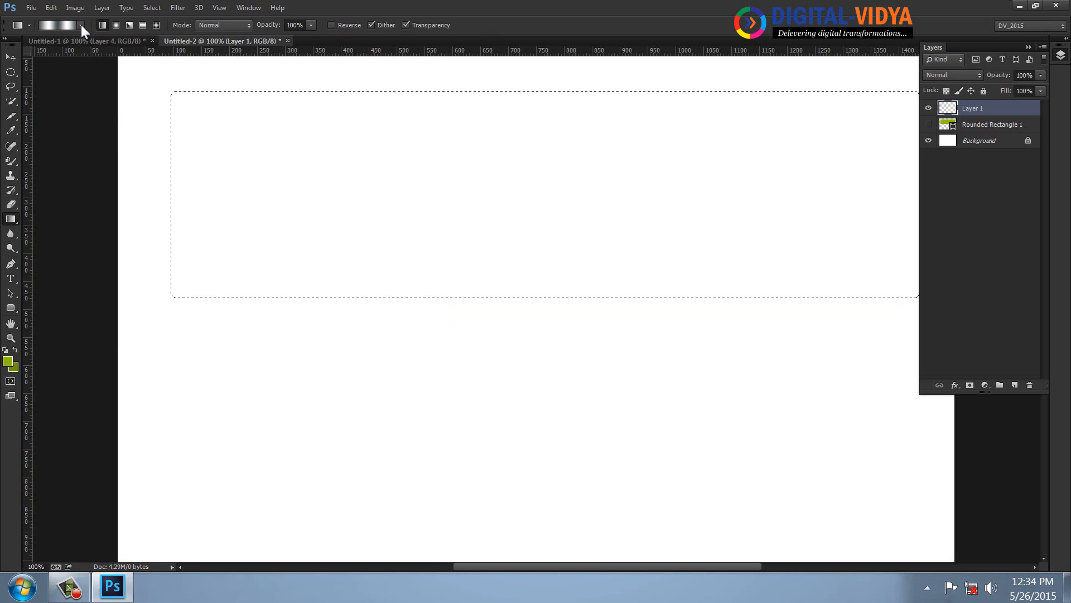
{"action": "left_click", "coordinate": [81, 25]}
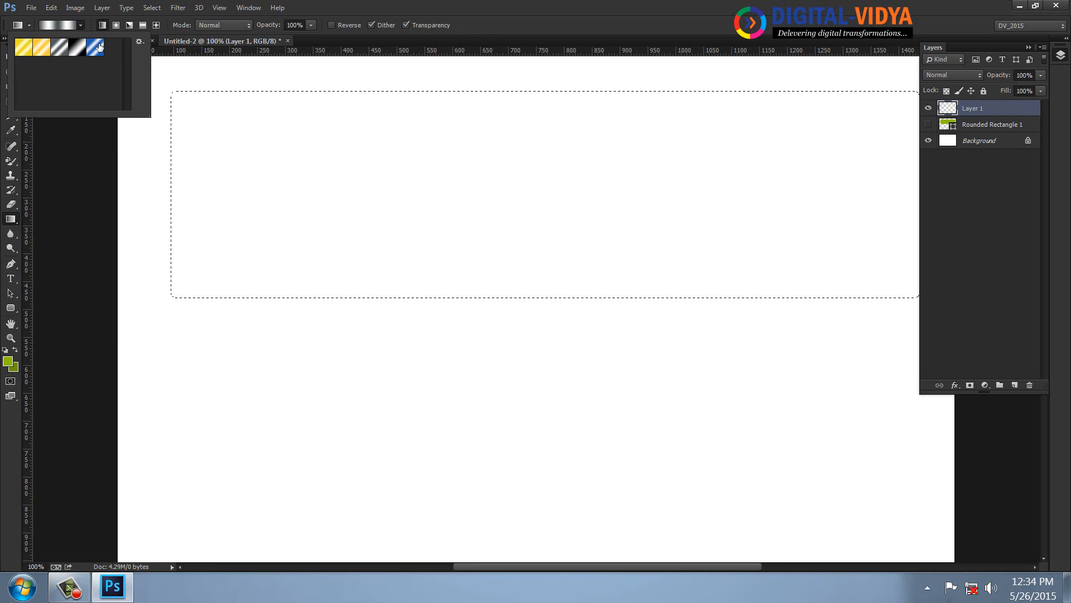
{"action": "left_click", "coordinate": [140, 41]}
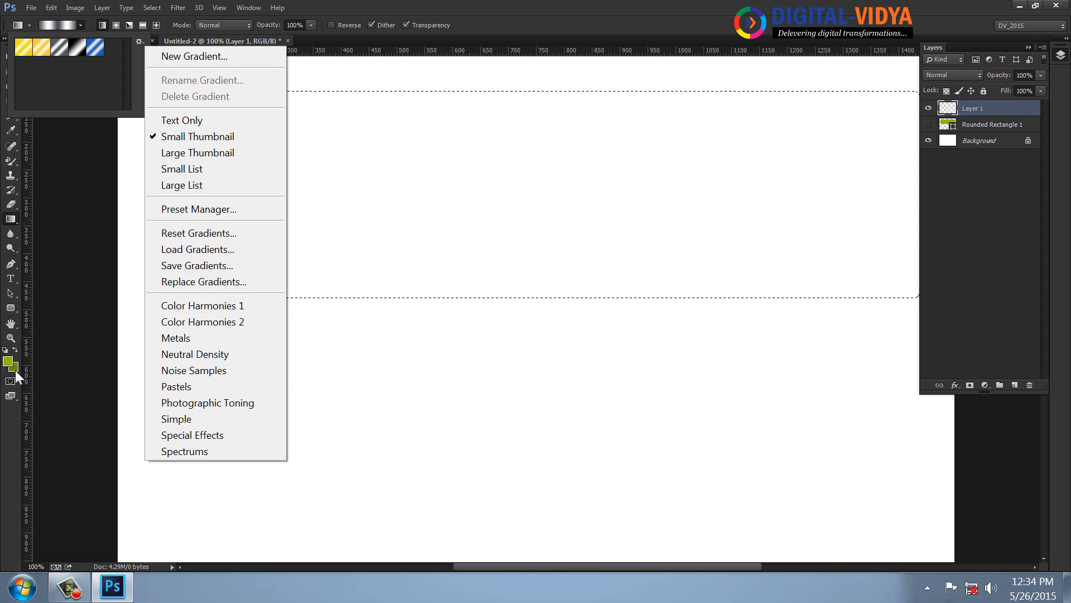
{"action": "left_click", "coordinate": [222, 233]}
{"action": "left_click", "coordinate": [497, 224]}
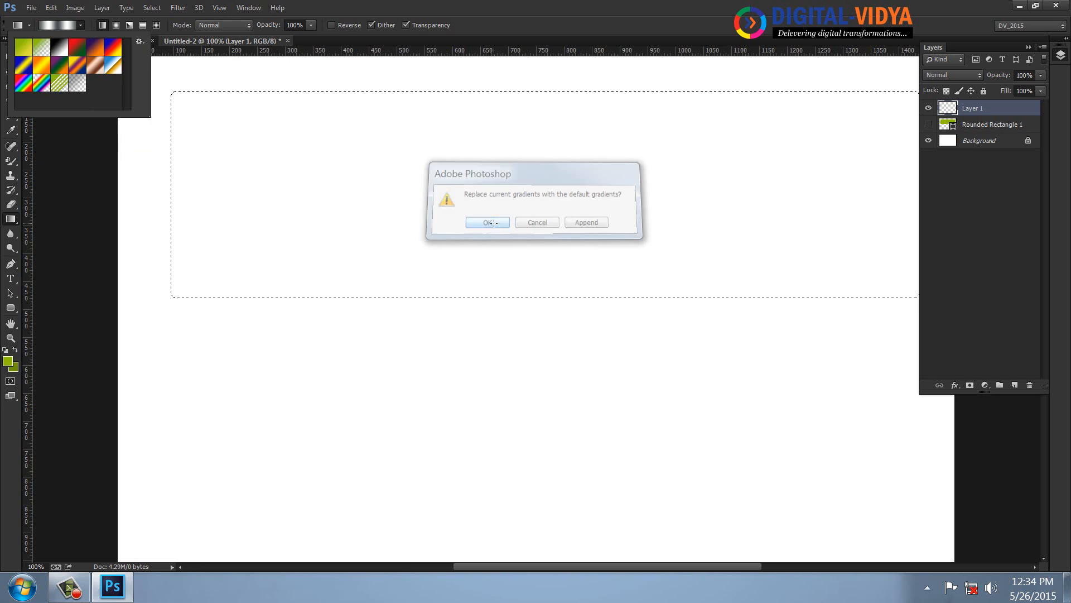
{"action": "double_click", "coordinate": [20, 53]}
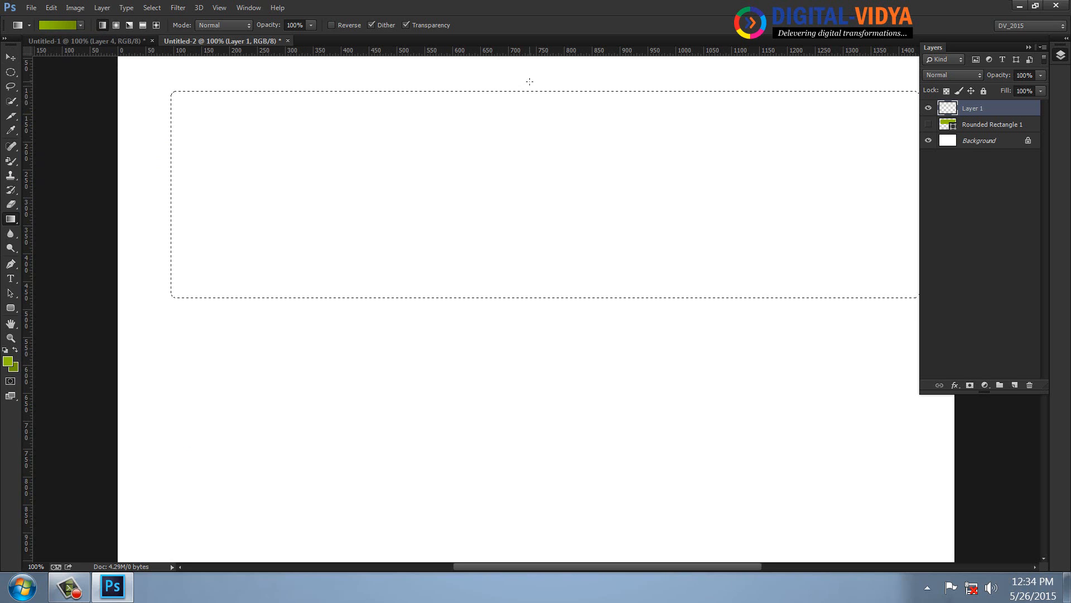
{"action": "left_click_drag", "start_coordinate": [529, 82], "coordinate": [529, 314]}
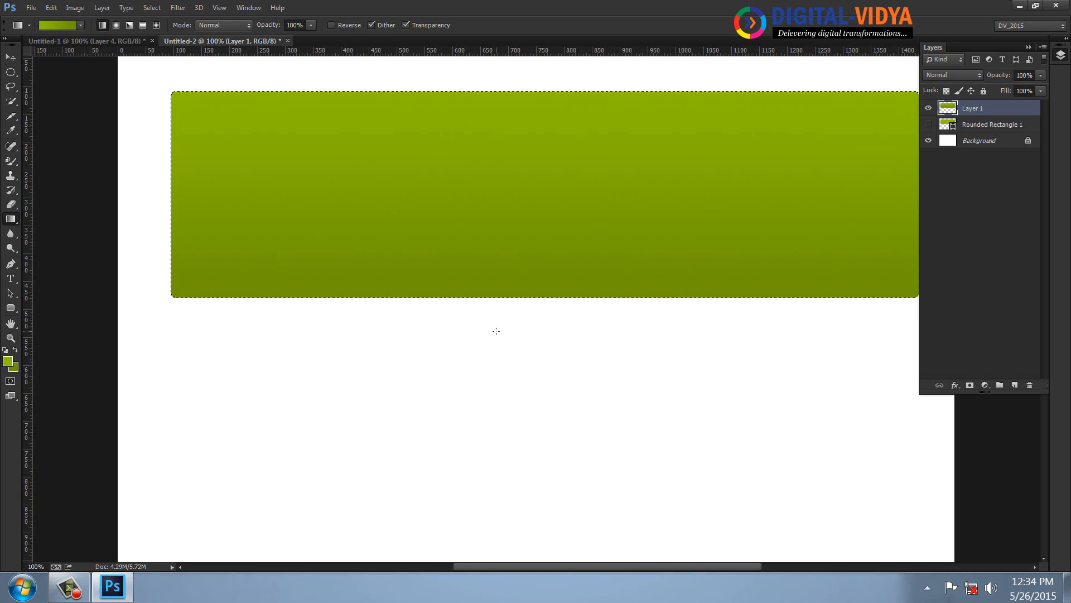
Add an empty layer above the green gradient and set the foreground color to bright blue.
{"action": "left_click", "coordinate": [1015, 385]}
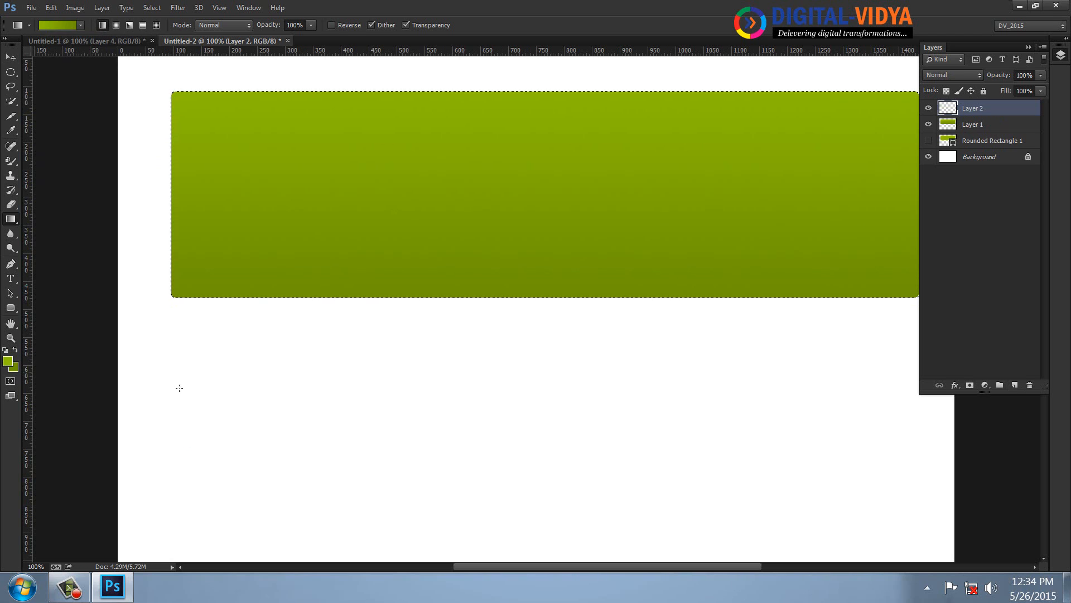
{"action": "key", "text": "i"}
{"action": "left_click", "coordinate": [9, 362]}
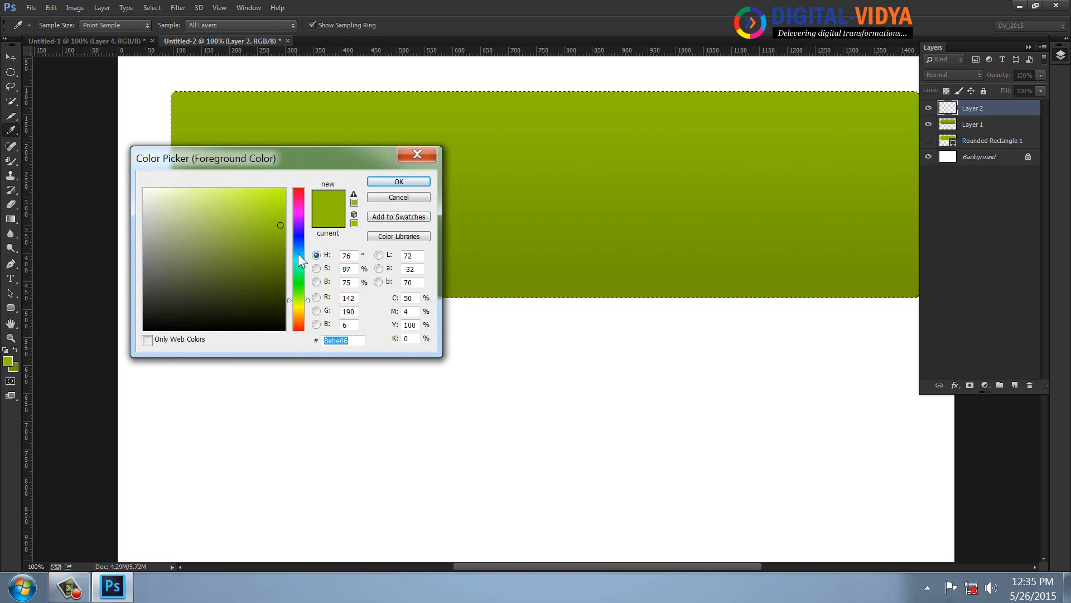
{"action": "left_click", "coordinate": [298, 253]}
{"action": "left_click", "coordinate": [285, 198]}
{"action": "left_click", "coordinate": [382, 183]}
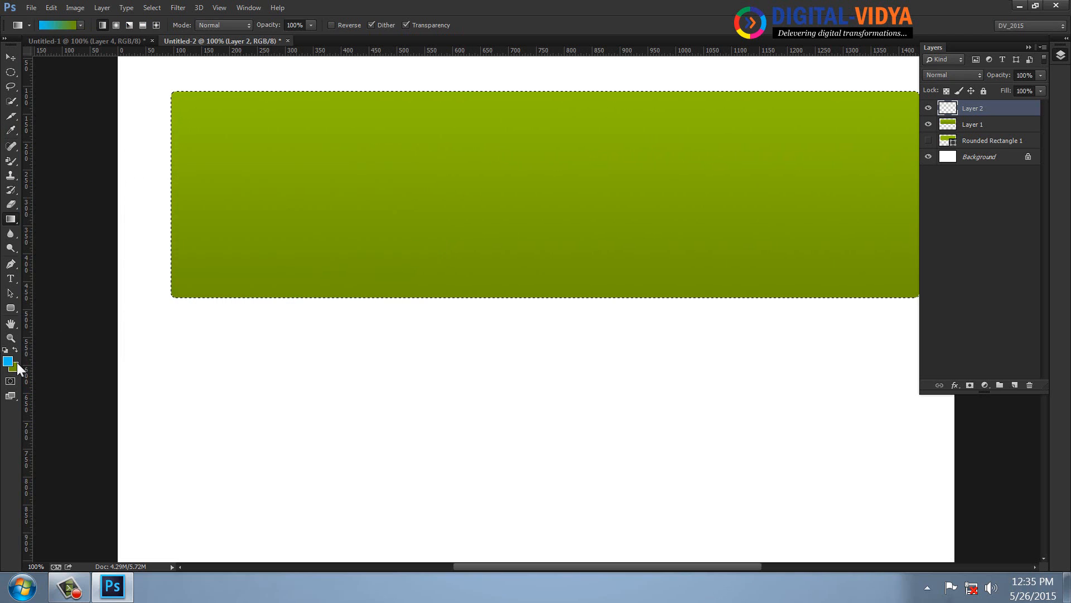
Set the background color to a darker blue than the foreground.
{"action": "left_click", "coordinate": [15, 366]}
{"action": "left_click", "coordinate": [299, 250]}
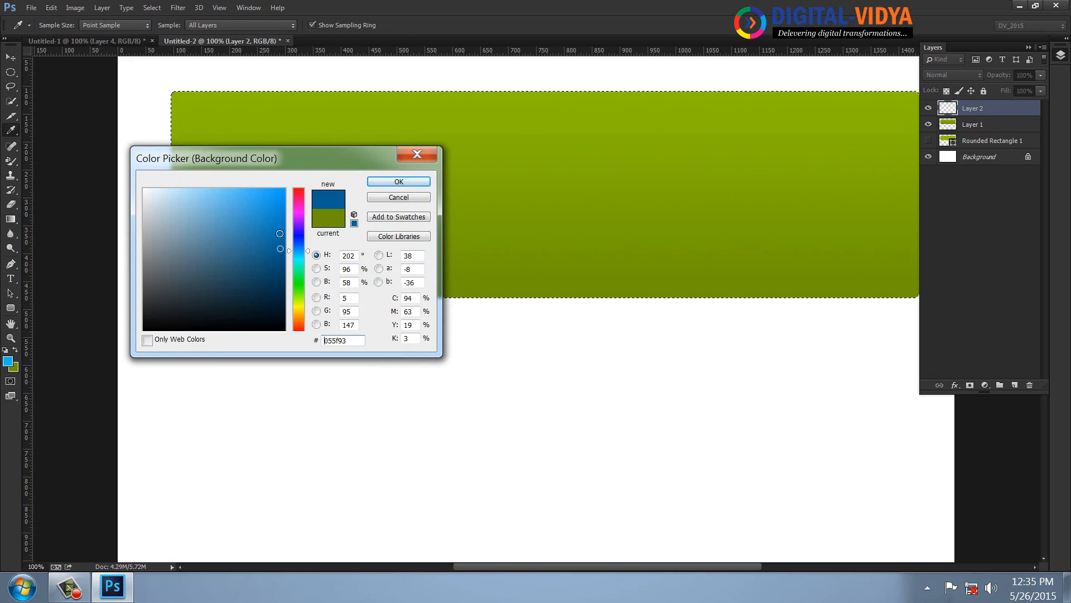
{"action": "left_click", "coordinate": [391, 182]}
Fill the rounded rectangle selection from bottom to top with the foreground-to-background blue gradient and deselect it.
{"action": "left_click", "coordinate": [11, 219]}
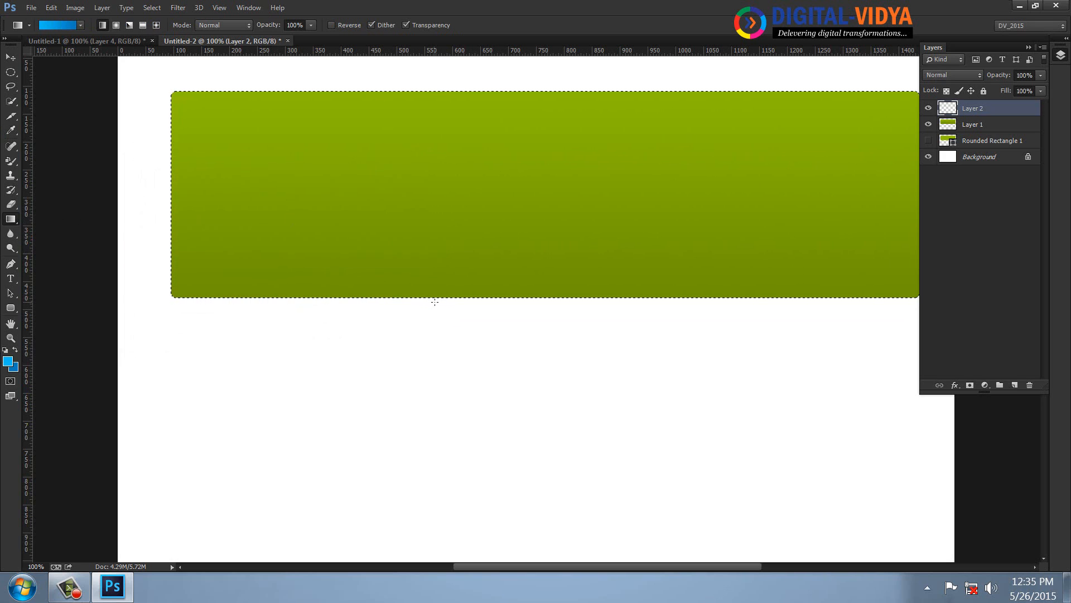
{"action": "left_click_drag", "start_coordinate": [430, 97], "coordinate": [428, 84]}
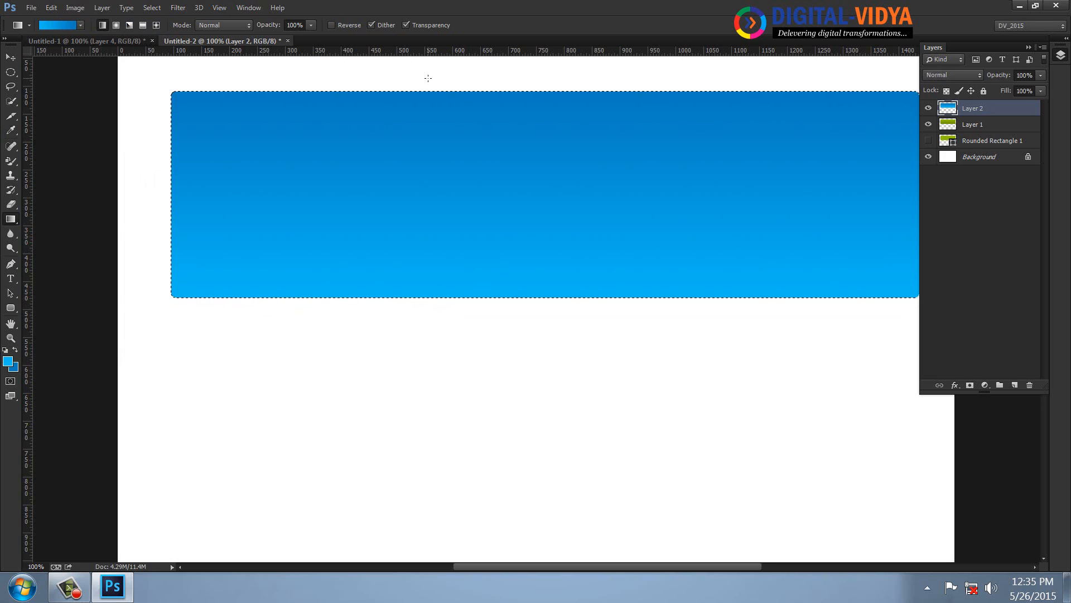
{"action": "key", "text": "ctrl+d"}
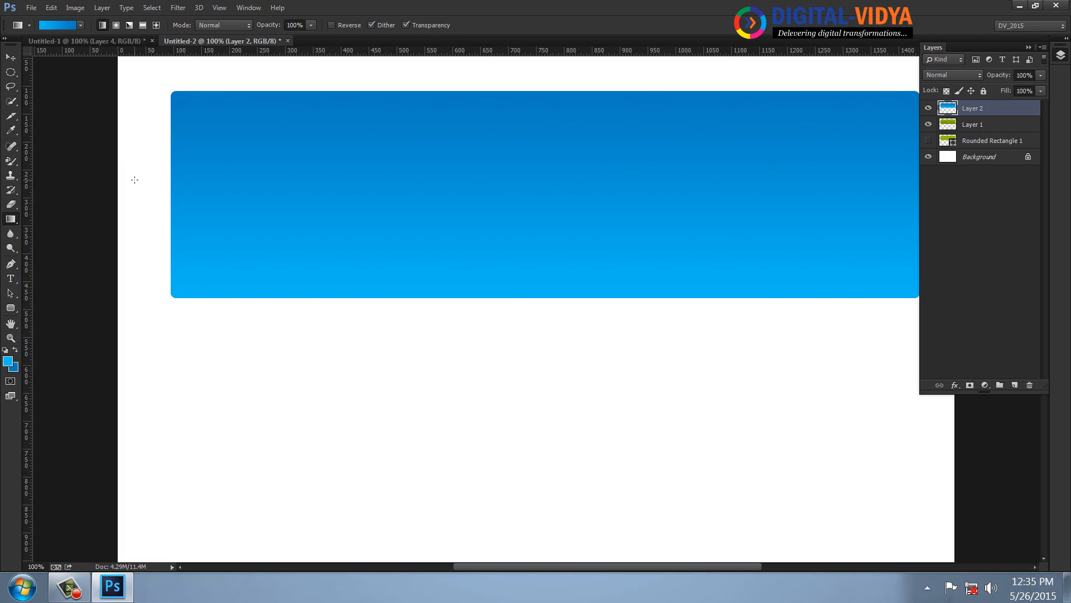
Add the current blue foreground-to-background gradient to the gradient presets as a new swatch.
{"action": "left_click", "coordinate": [67, 25]}
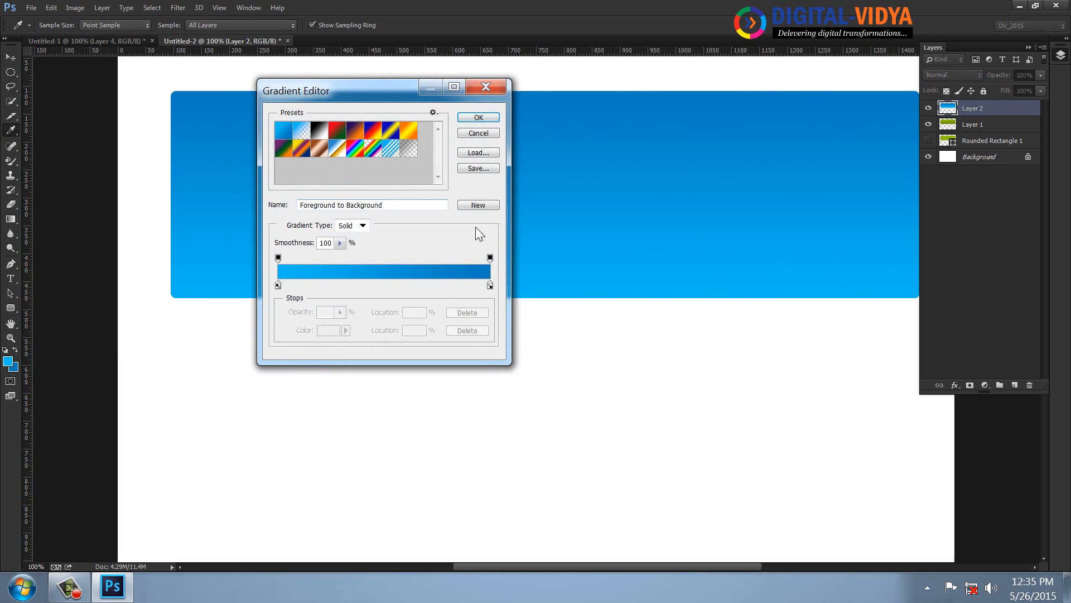
{"action": "left_click", "coordinate": [485, 204]}
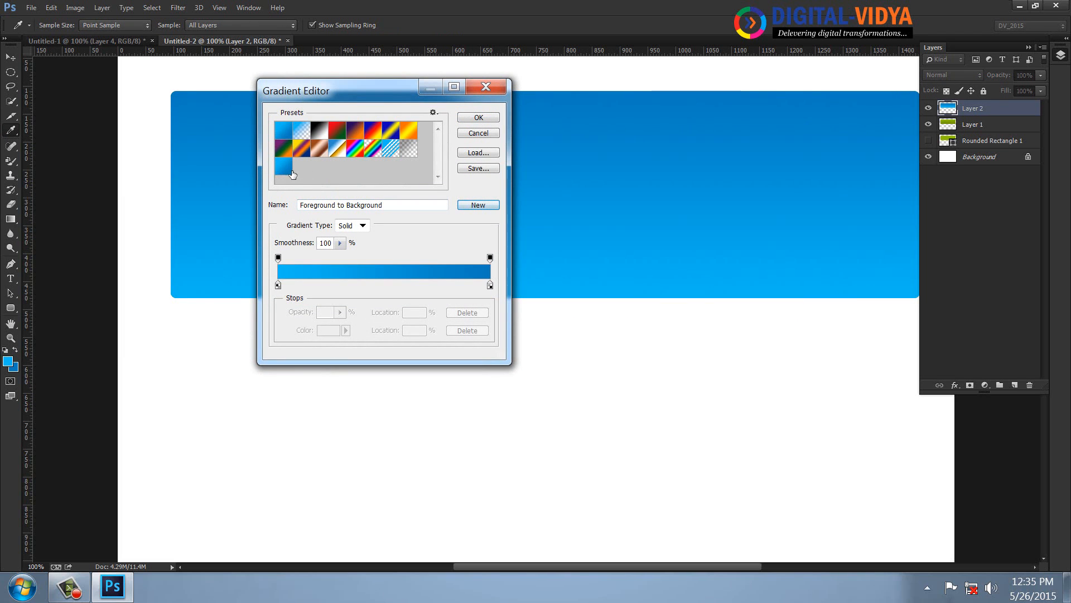
{"action": "left_click", "coordinate": [479, 168]}
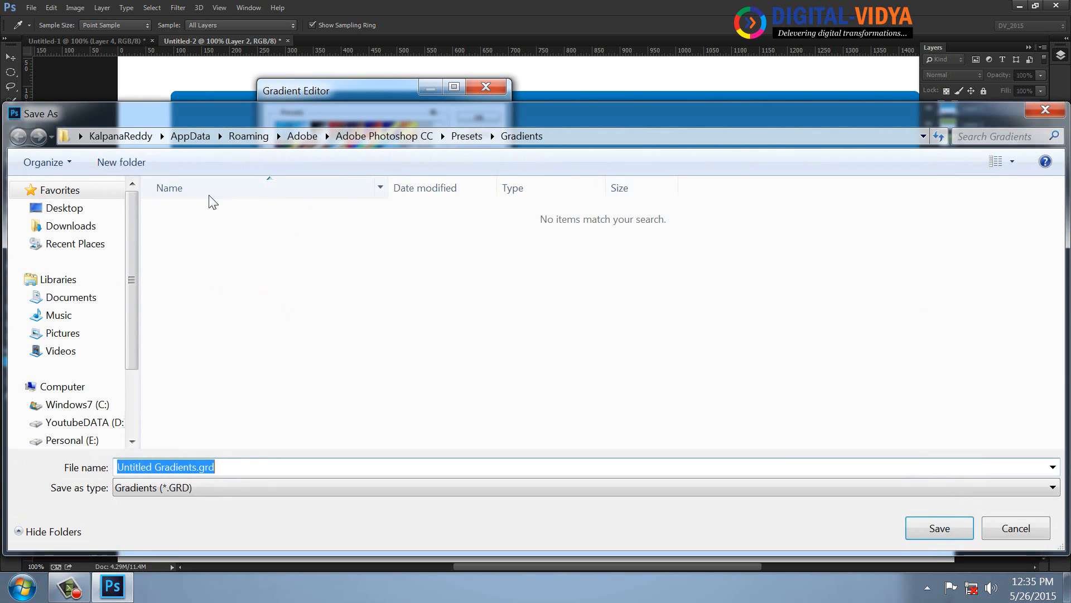
{"action": "left_click", "coordinate": [65, 208]}
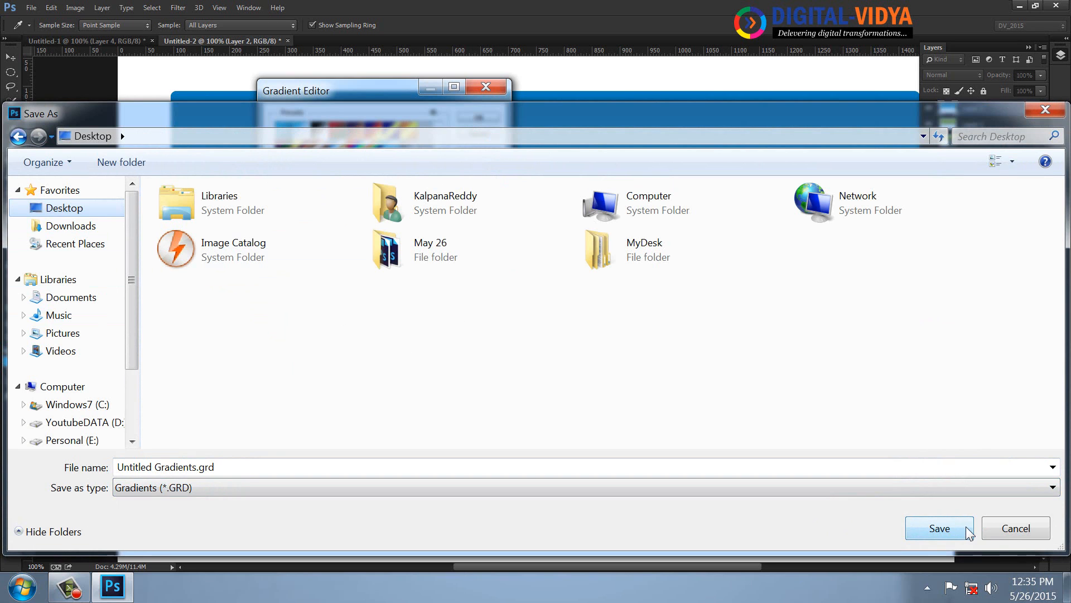
{"action": "left_click", "coordinate": [1038, 527]}
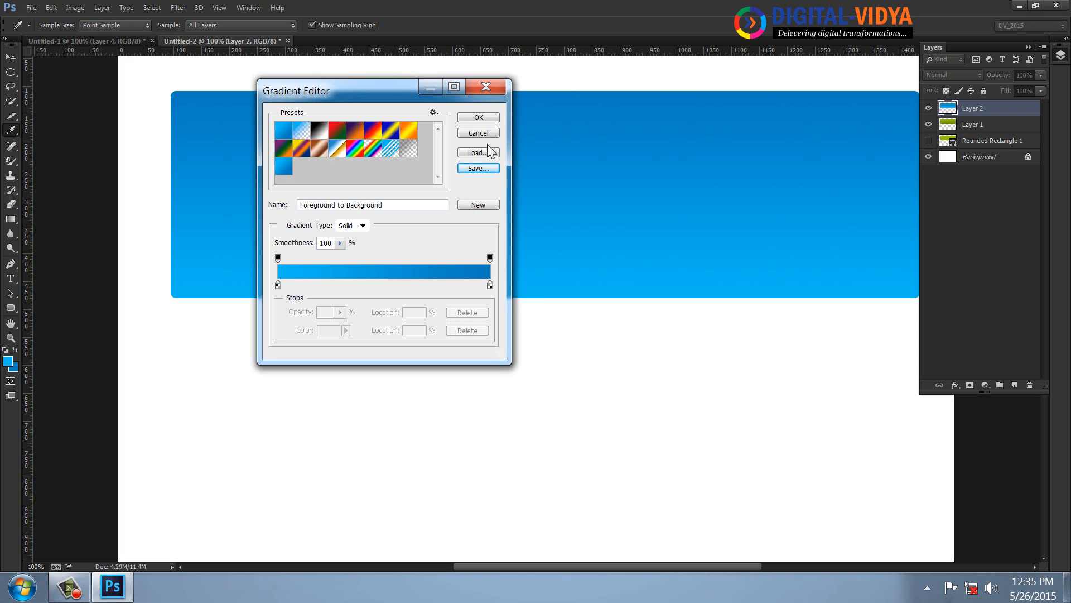
Change the gradient type from Solid to Noise and apply it as the active gradient.
{"action": "left_click_drag", "start_coordinate": [423, 205], "coordinate": [304, 205]}
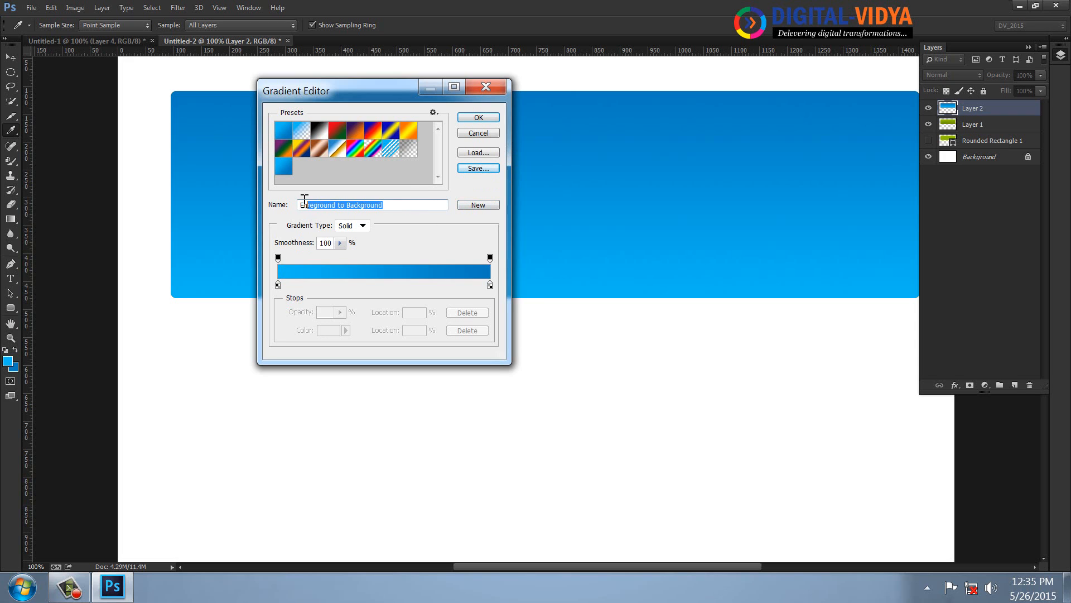
{"action": "left_click", "coordinate": [368, 223]}
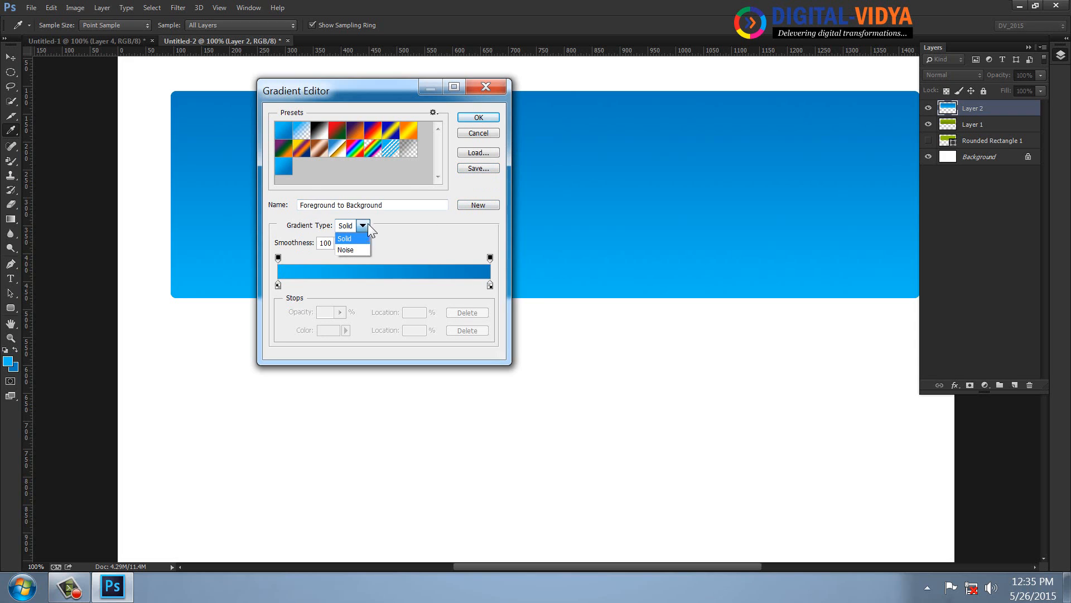
{"action": "left_click", "coordinate": [349, 245]}
{"action": "left_click", "coordinate": [478, 117]}
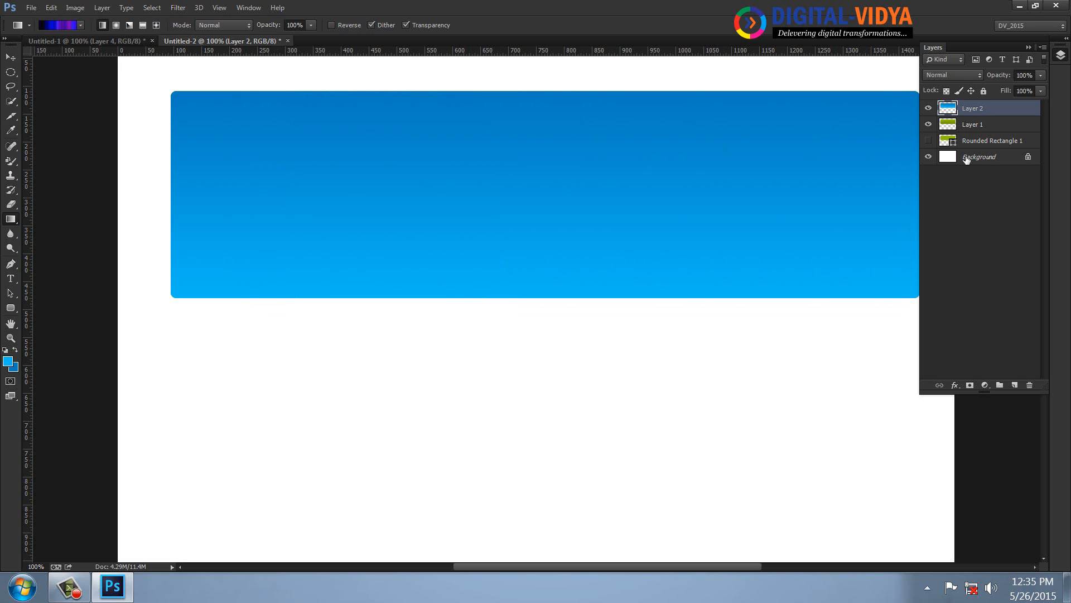
Load the blue rectangle's outline as a selection, add an empty layer above it and fill it vertically with the noise gradient.
{"action": "left_click", "coordinate": [954, 114], "text": "ctrl"}
{"action": "left_click", "coordinate": [1014, 385]}
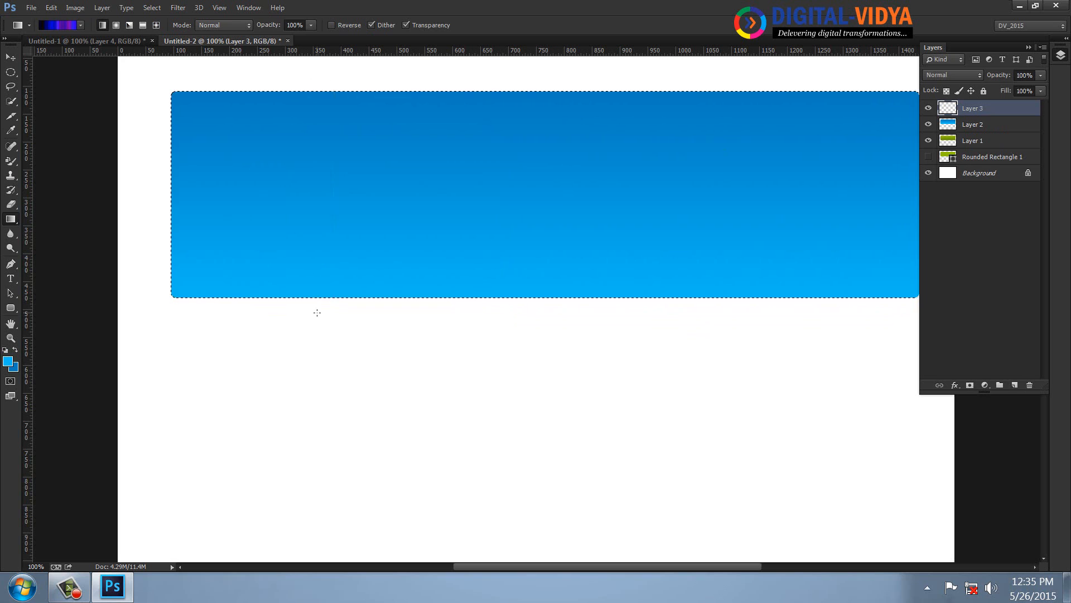
{"action": "left_click_drag", "start_coordinate": [317, 312], "coordinate": [313, 309]}
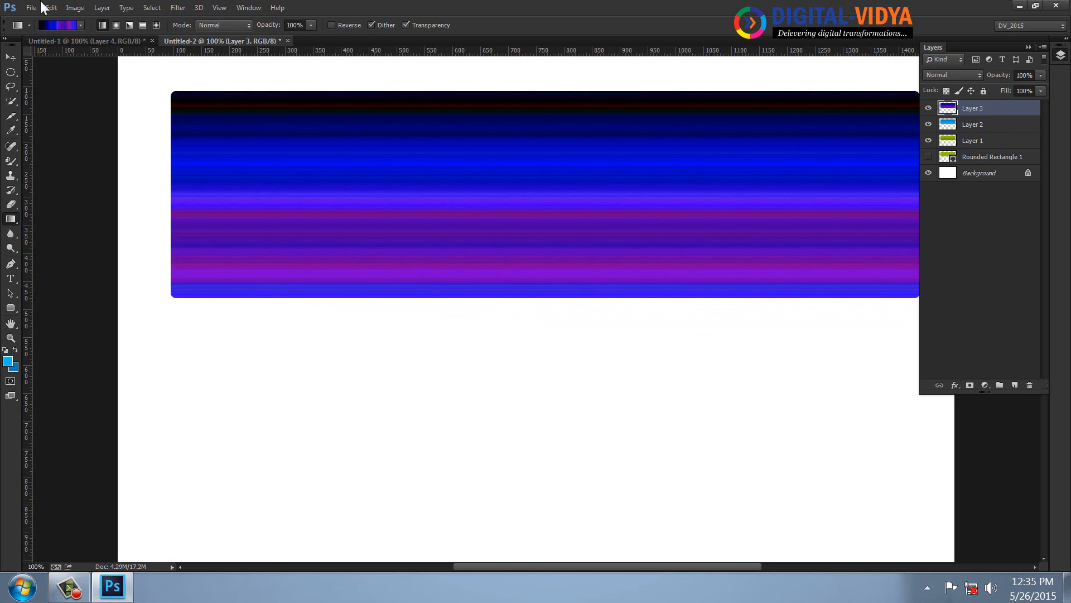
Shift the noise gradient layer's hue to +164 with a Hue/Saturation adjustment.
{"action": "left_click", "coordinate": [75, 7]}
{"action": "mouse_move", "coordinate": [92, 48]}
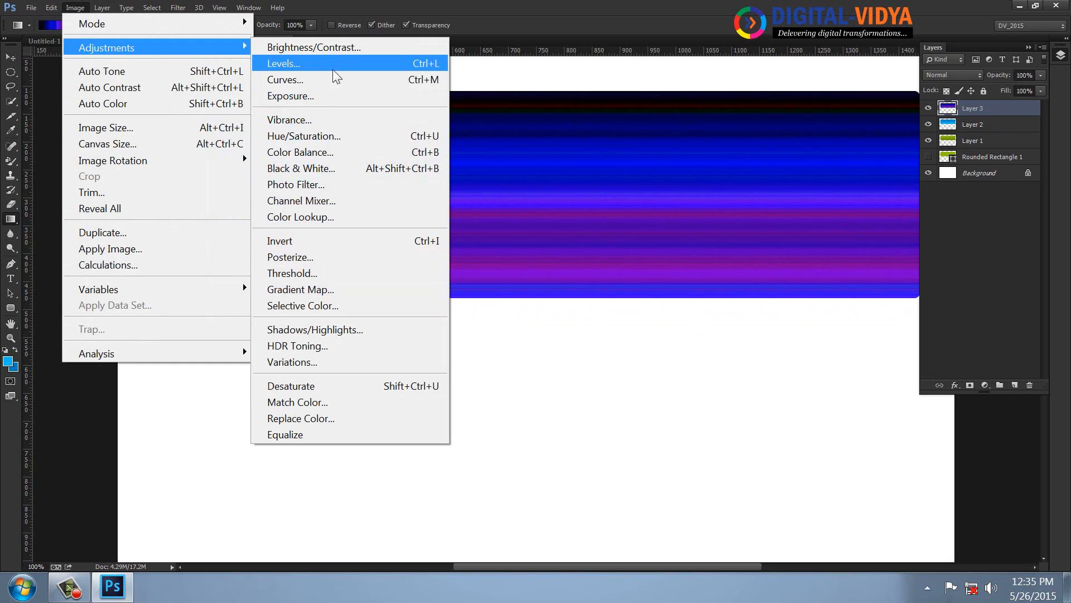
{"action": "left_click", "coordinate": [312, 136]}
{"action": "left_click_drag", "start_coordinate": [801, 120], "coordinate": [903, 115]}
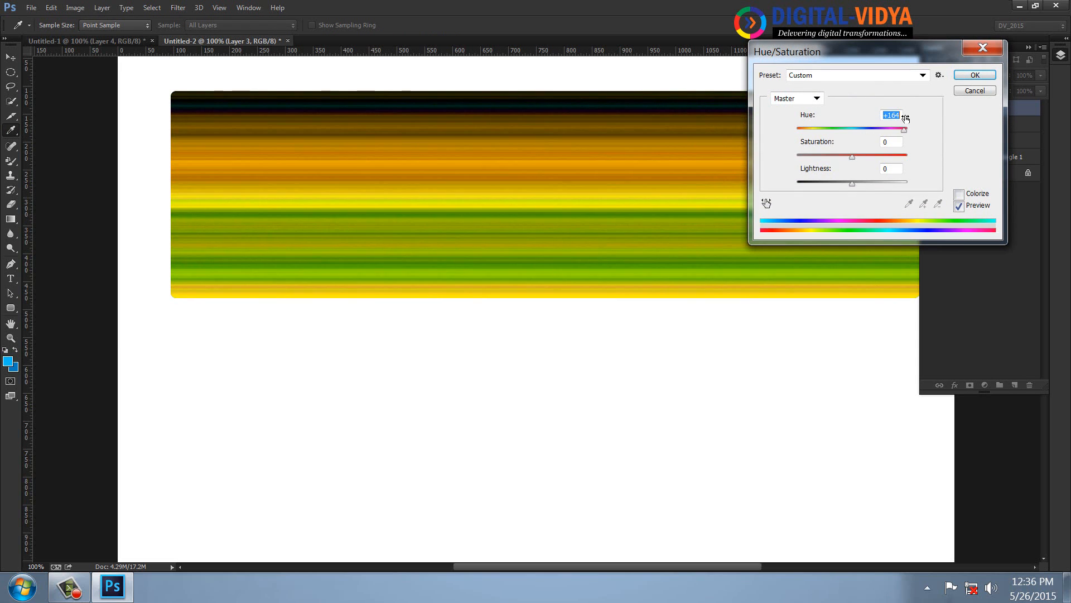
{"action": "left_click", "coordinate": [971, 76]}
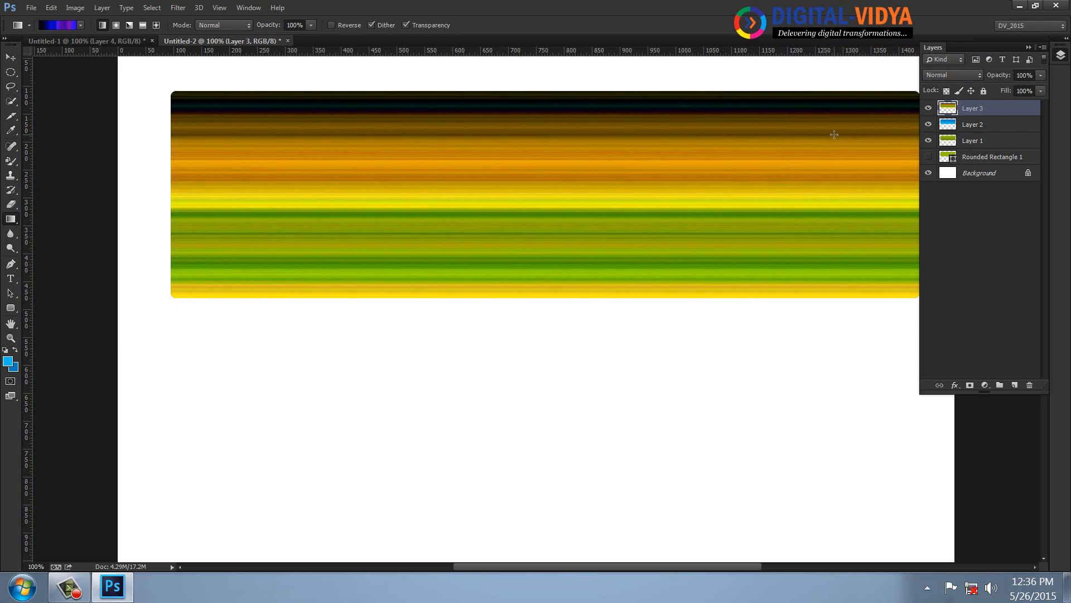